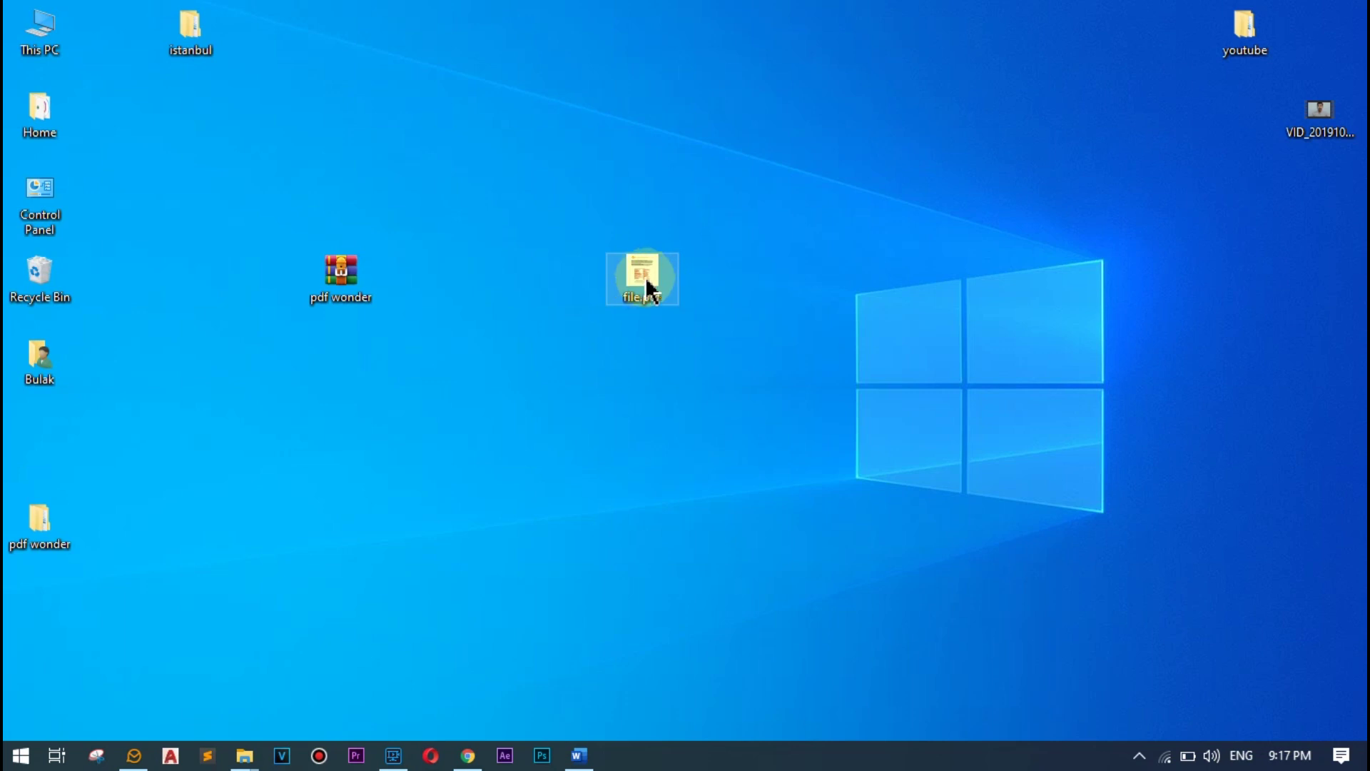
double_click(646, 281)
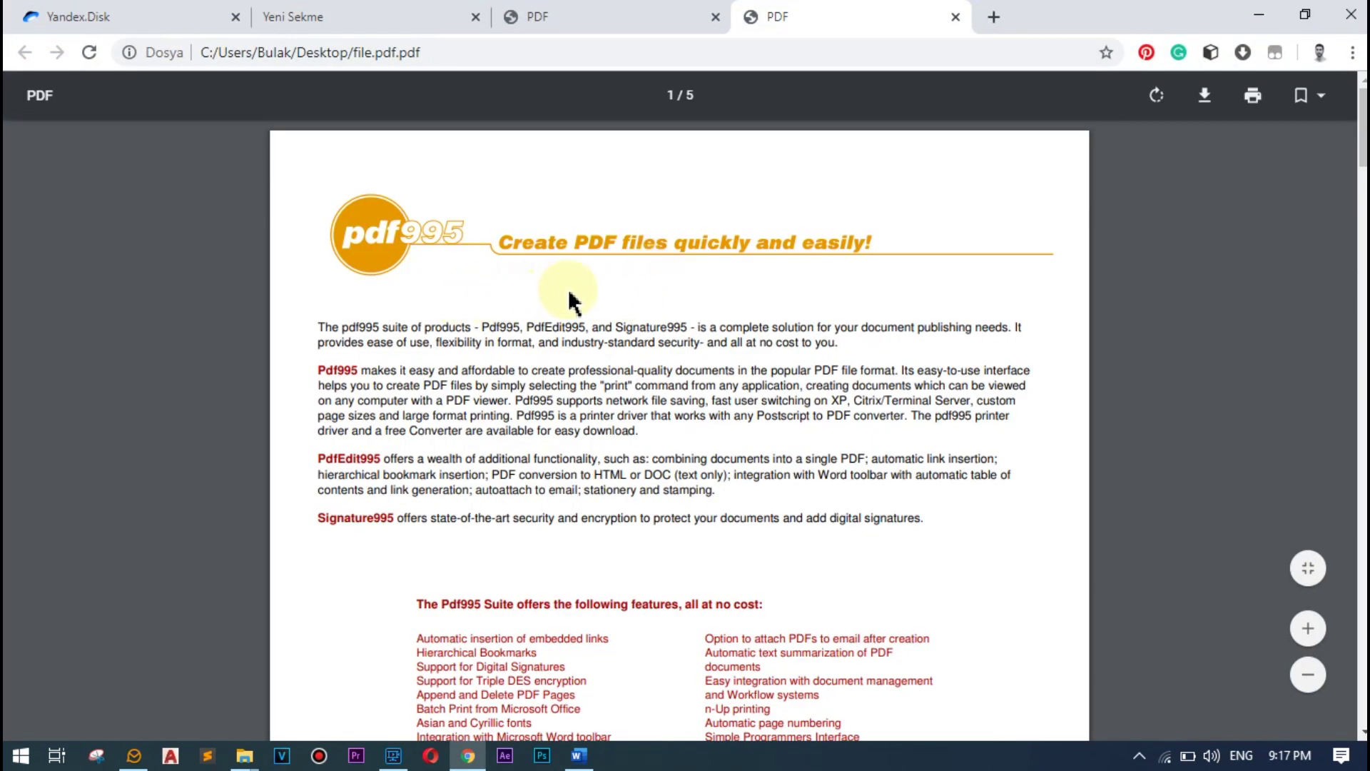
triple_click(546, 370)
left_click(548, 367)
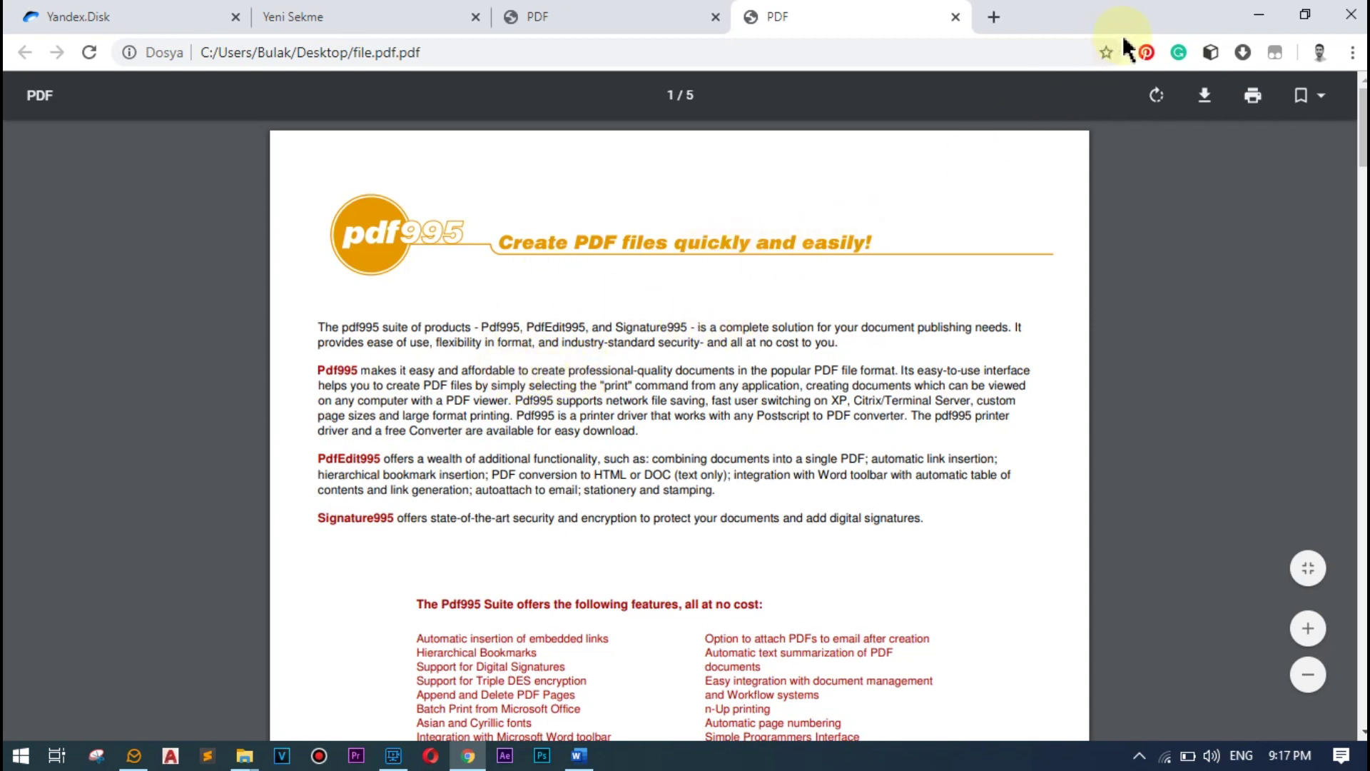
left_click(1264, 16)
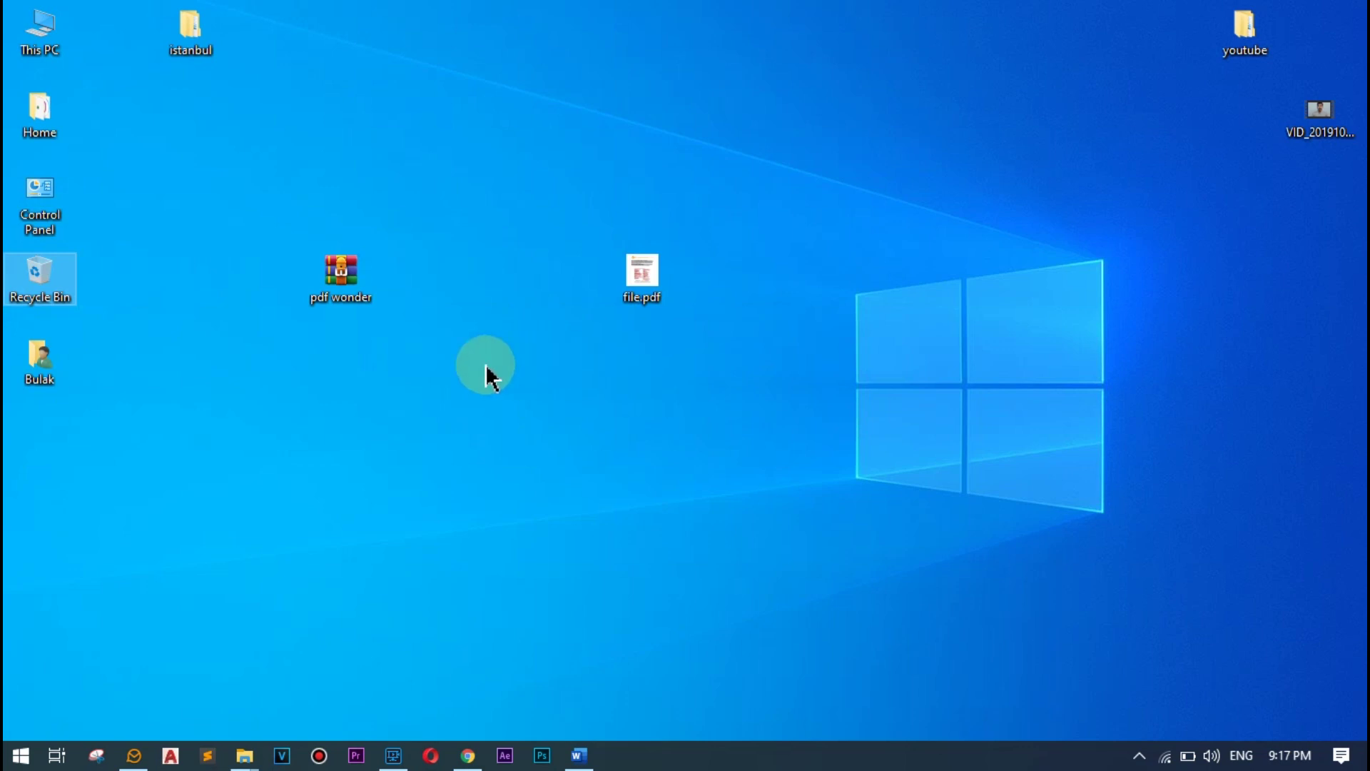
- Extract the pdf wonder archive to a 'pdf wonder' folder and move it onto the desktop
right_click(336, 274)
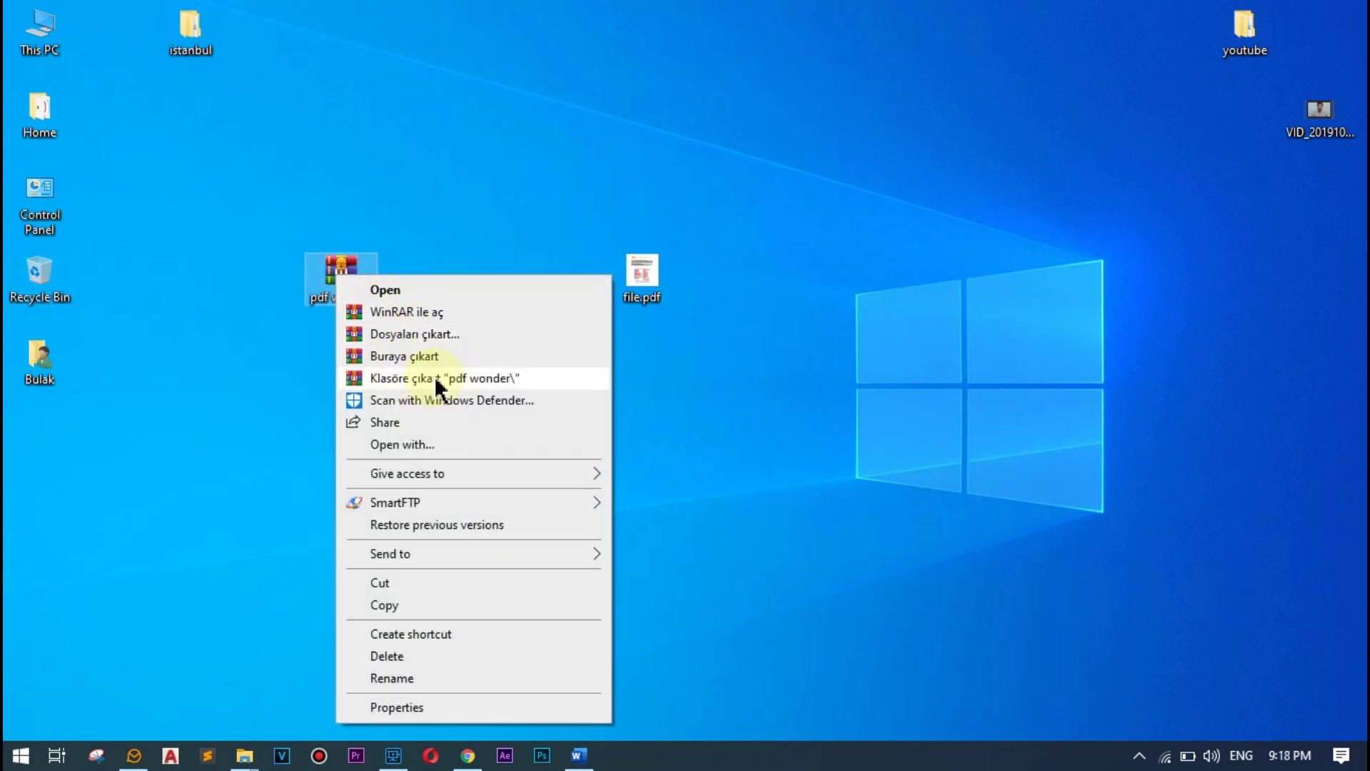
left_click(407, 377)
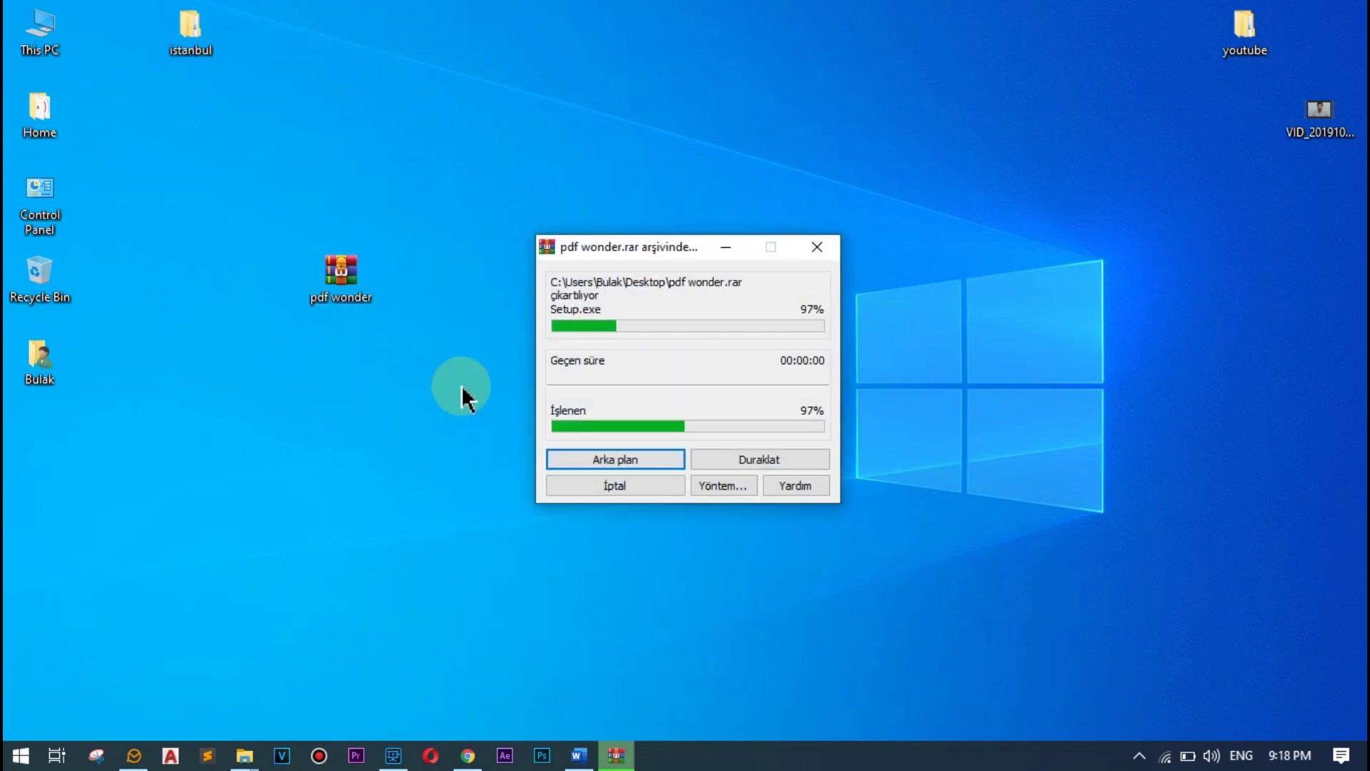
left_click_drag(39, 443, 417, 364)
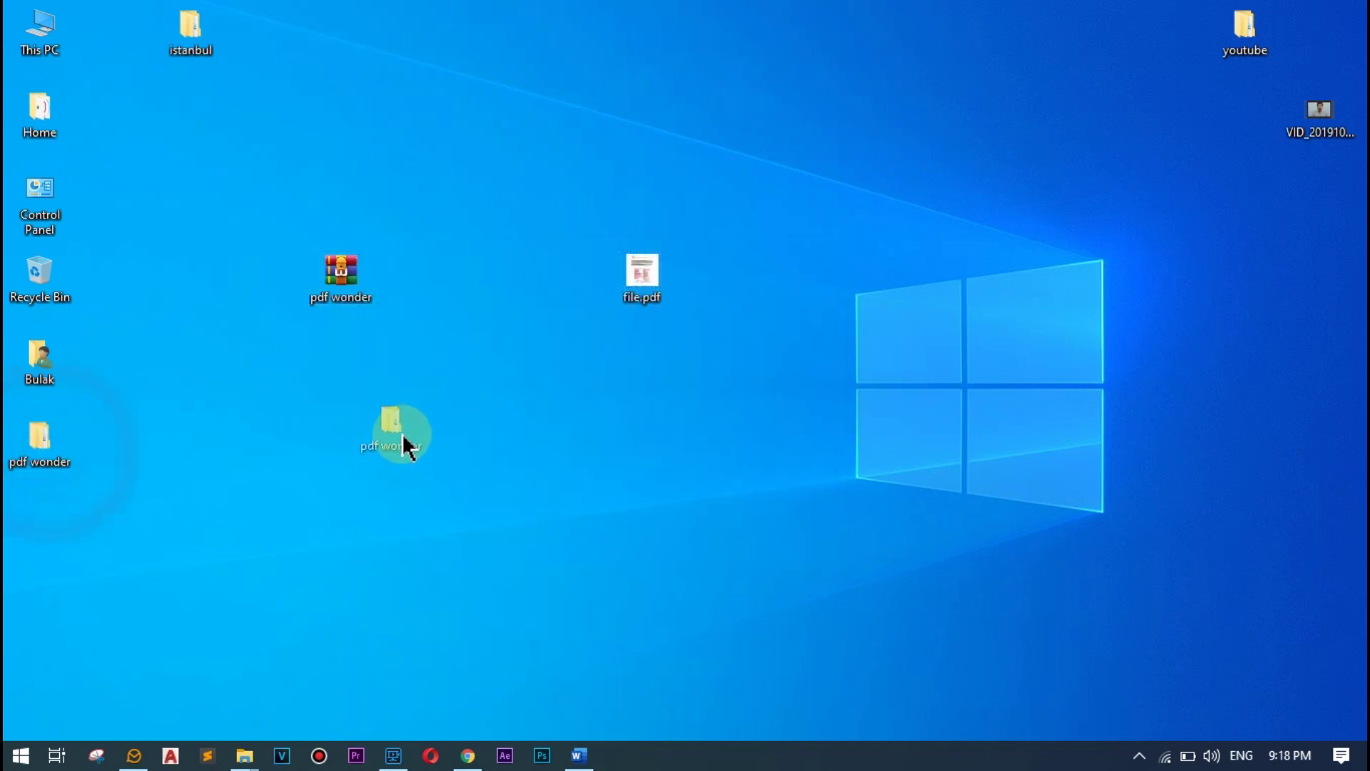
- Open the pdf wonder > pdfelement folder in a maximized window
double_click(423, 364)
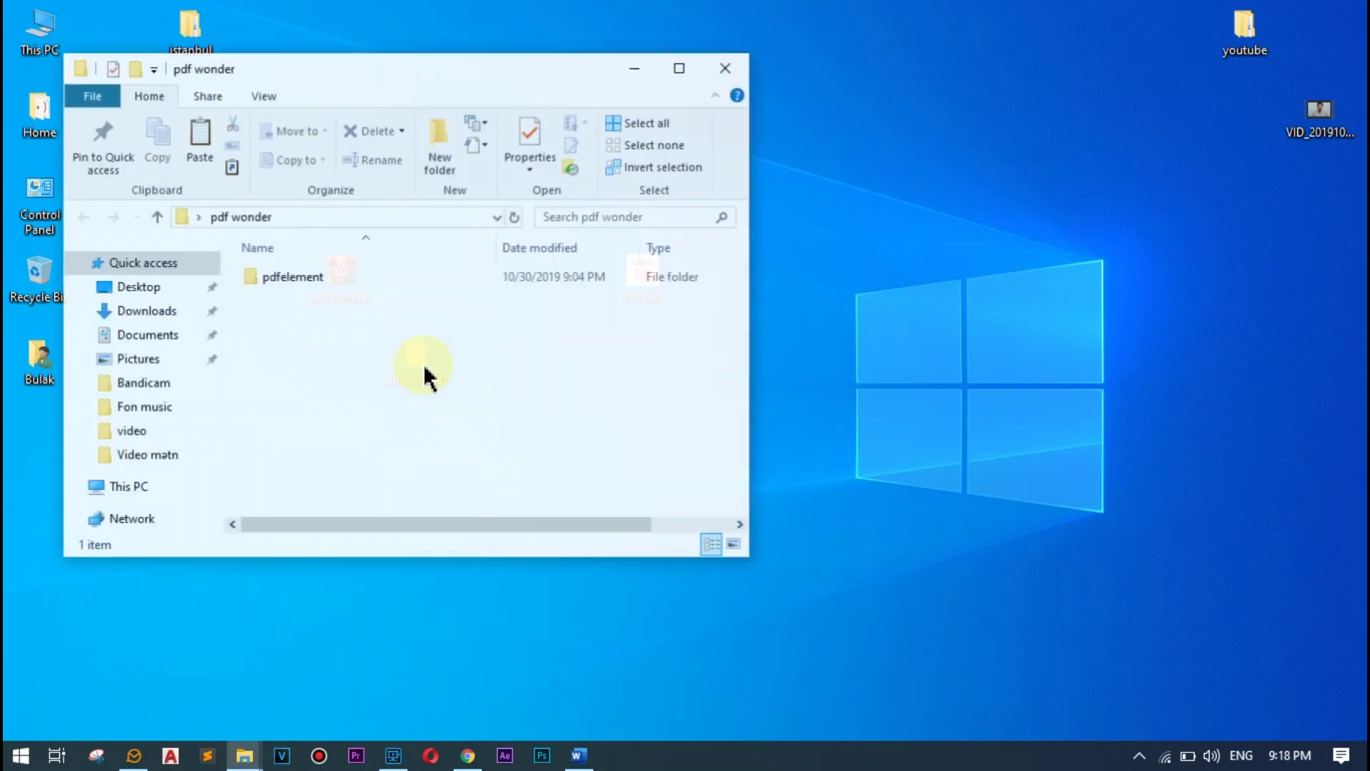
double_click(292, 276)
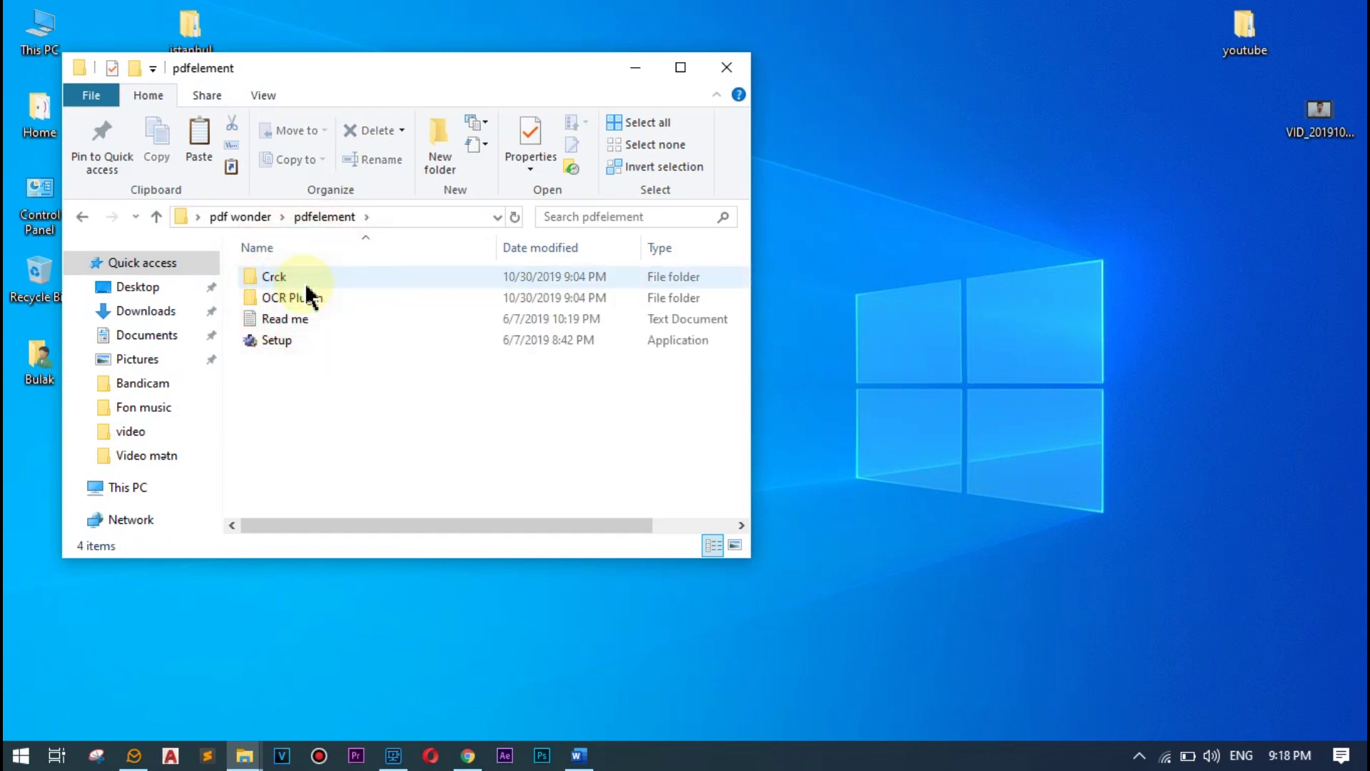
double_click(658, 79)
- Run Setup as administrator and close the folder window
left_click(223, 283)
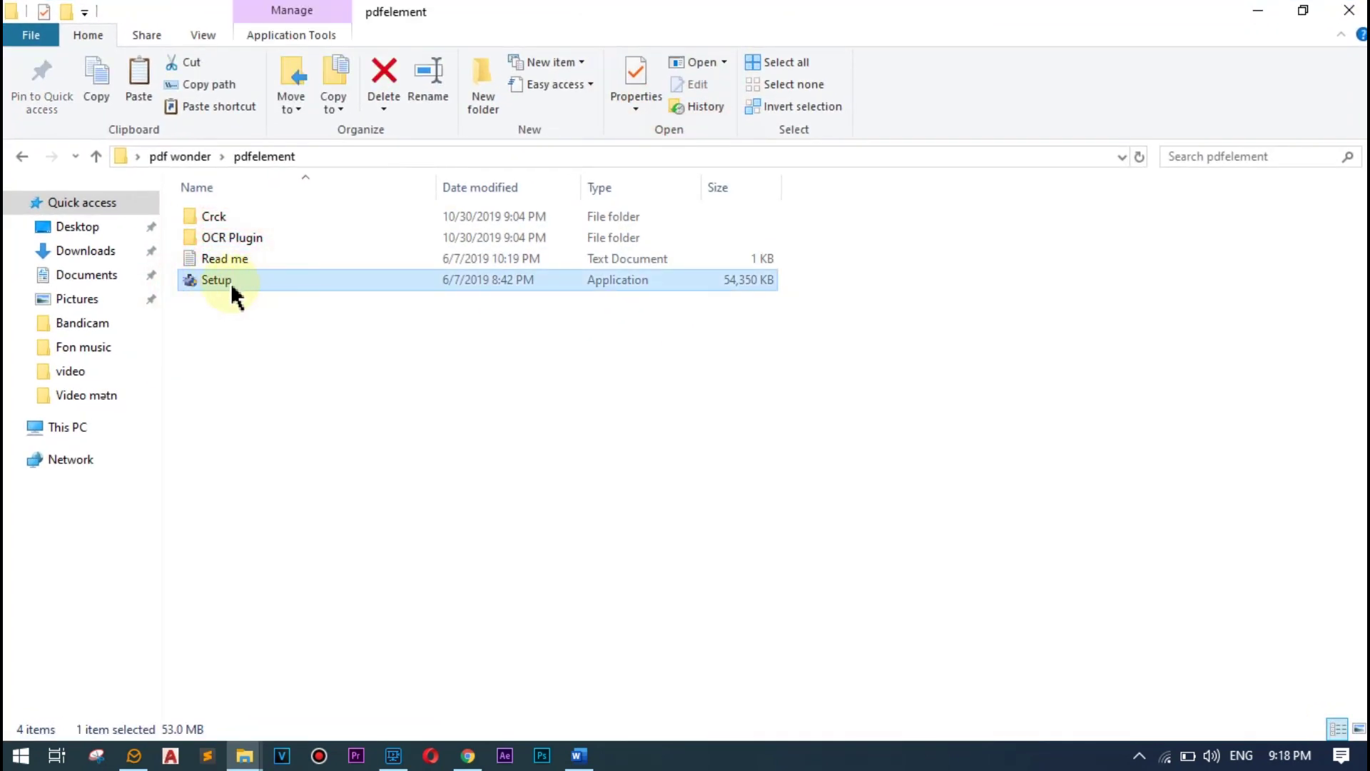
right_click(214, 279)
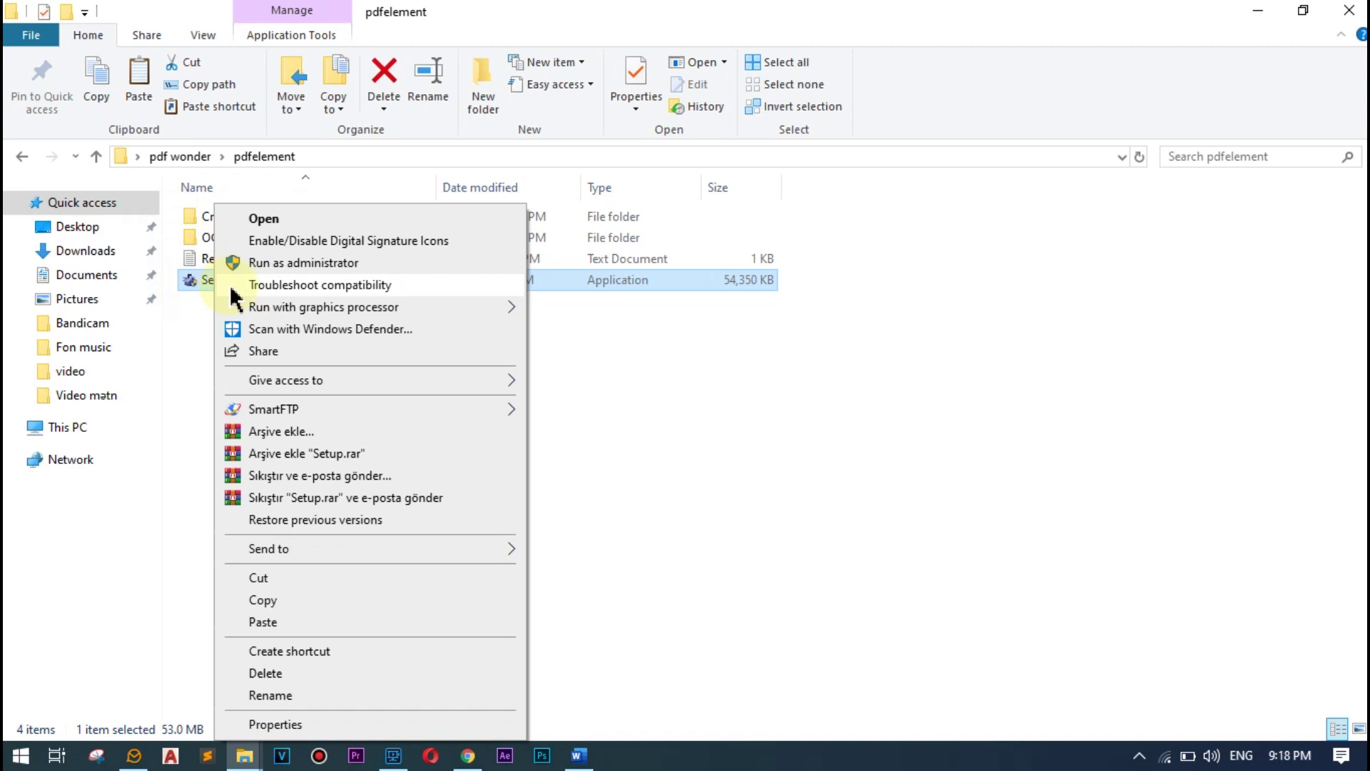
left_click(273, 263)
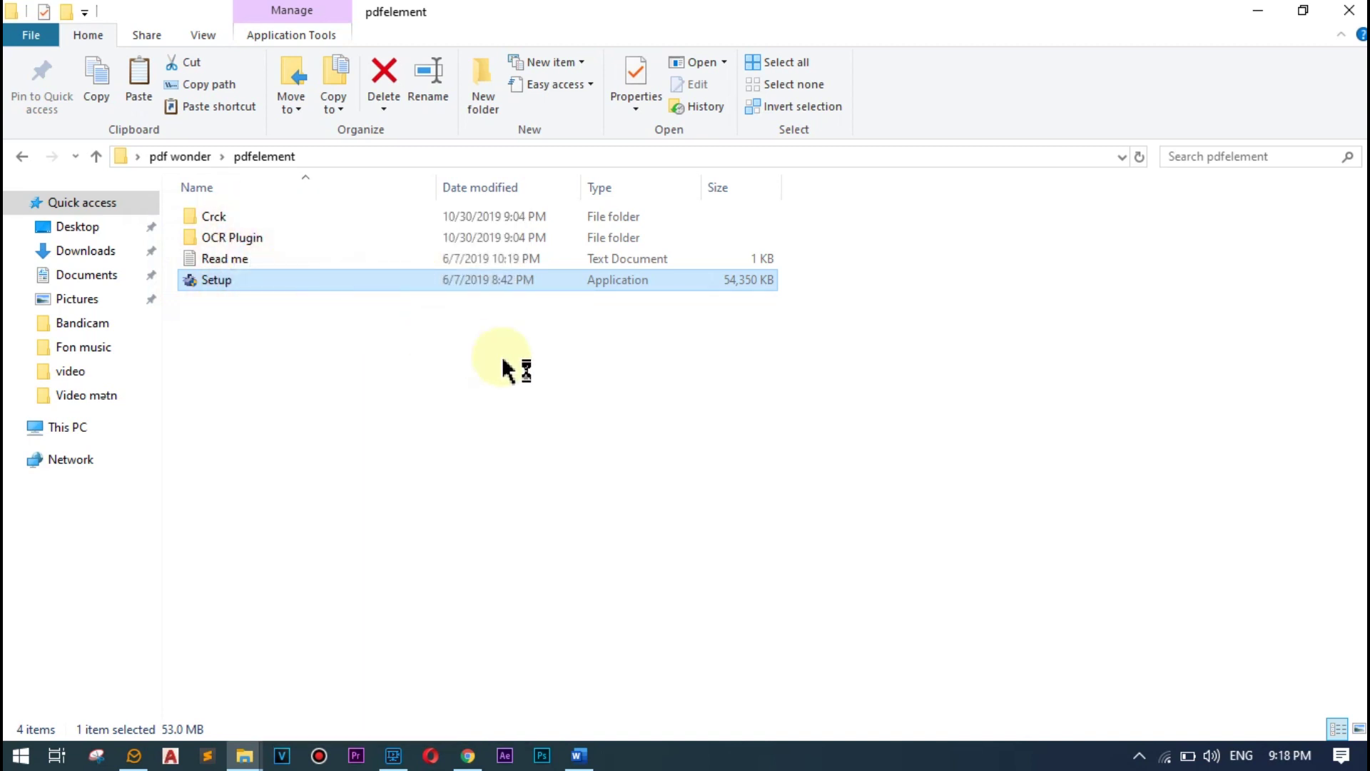
left_click(1351, 11)
- Refresh the desktop and confirm English as the setup language
right_click(842, 169)
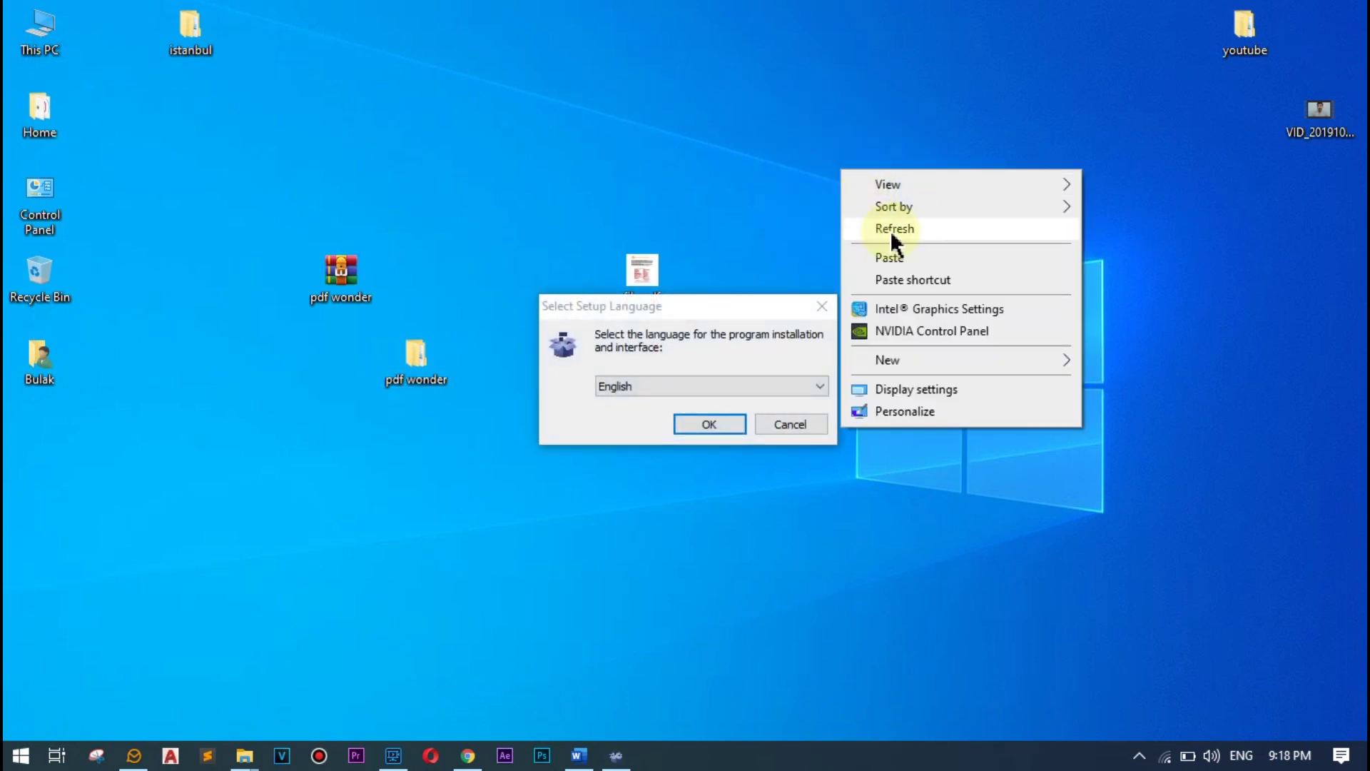
left_click(894, 229)
left_click_drag(658, 309, 564, 321)
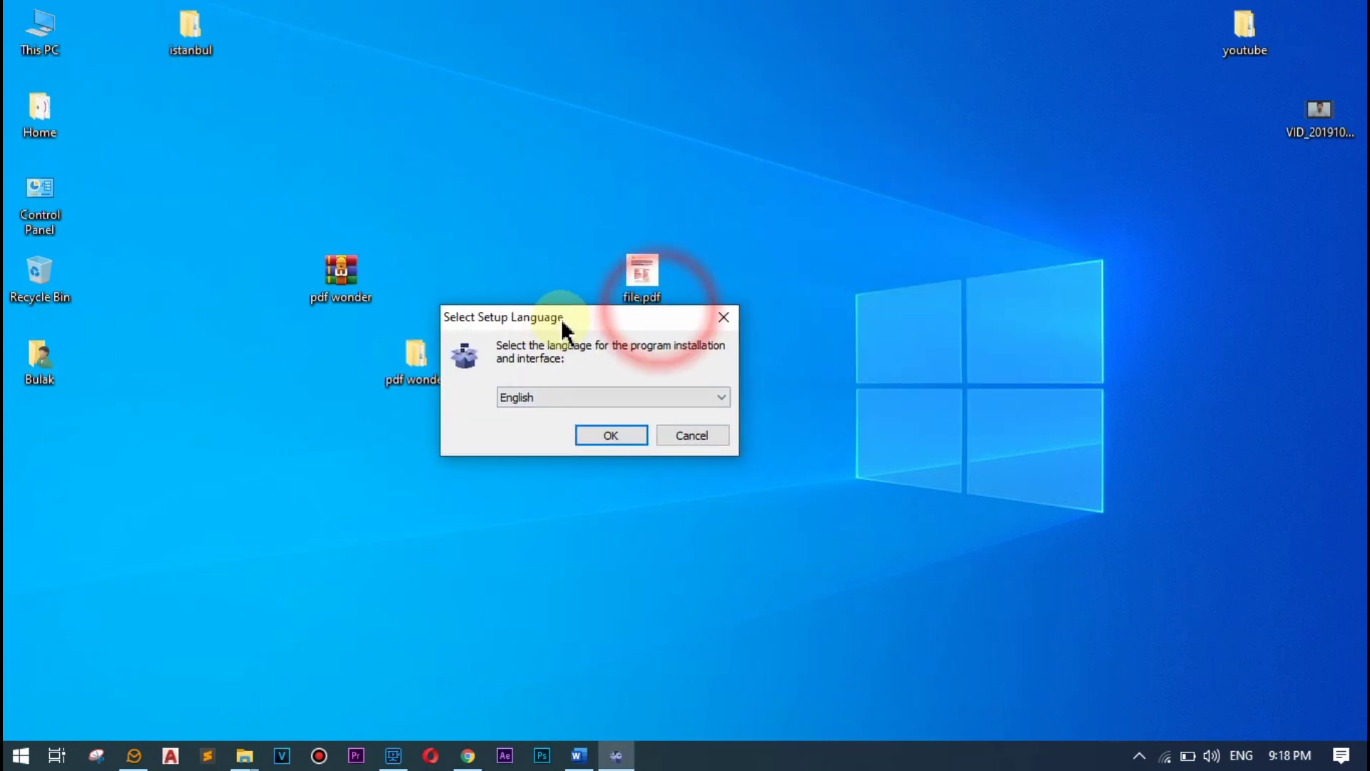
left_click(551, 398)
left_click(551, 399)
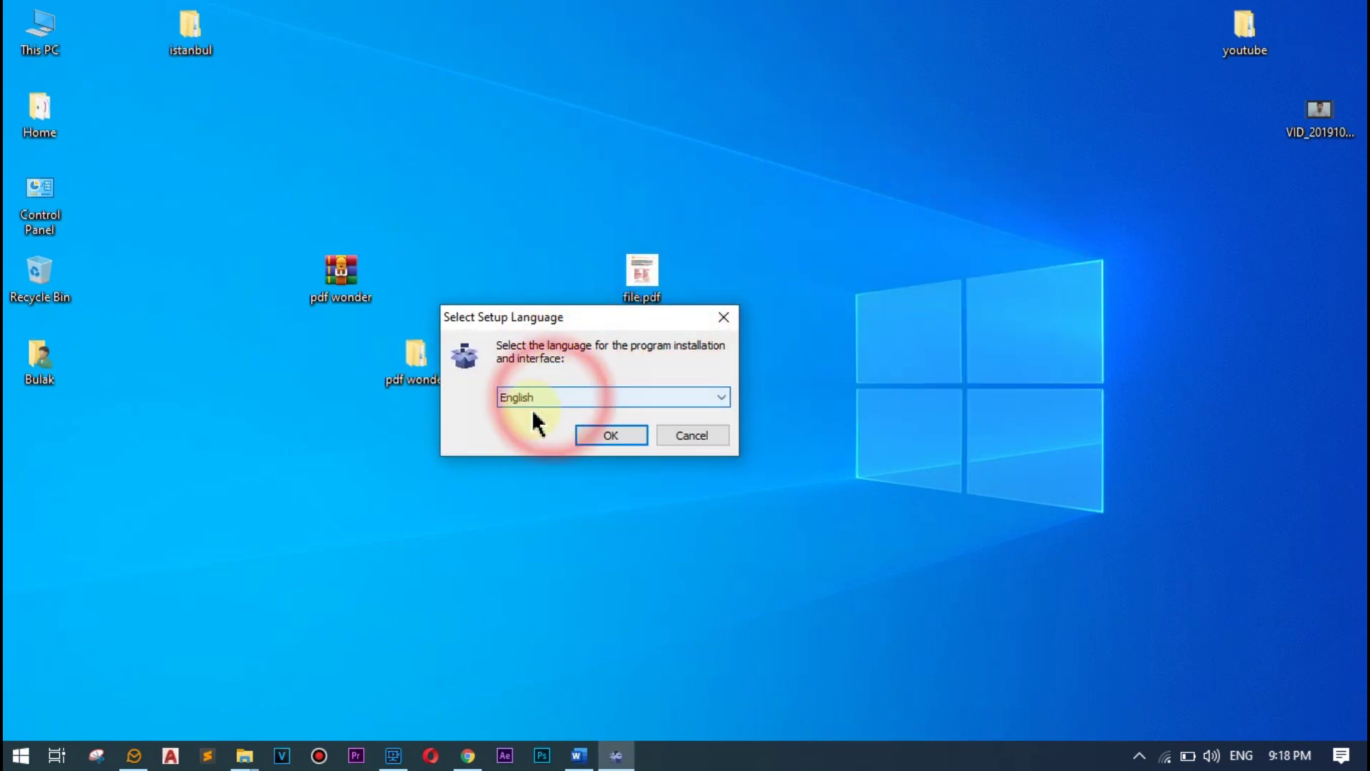
left_click(610, 436)
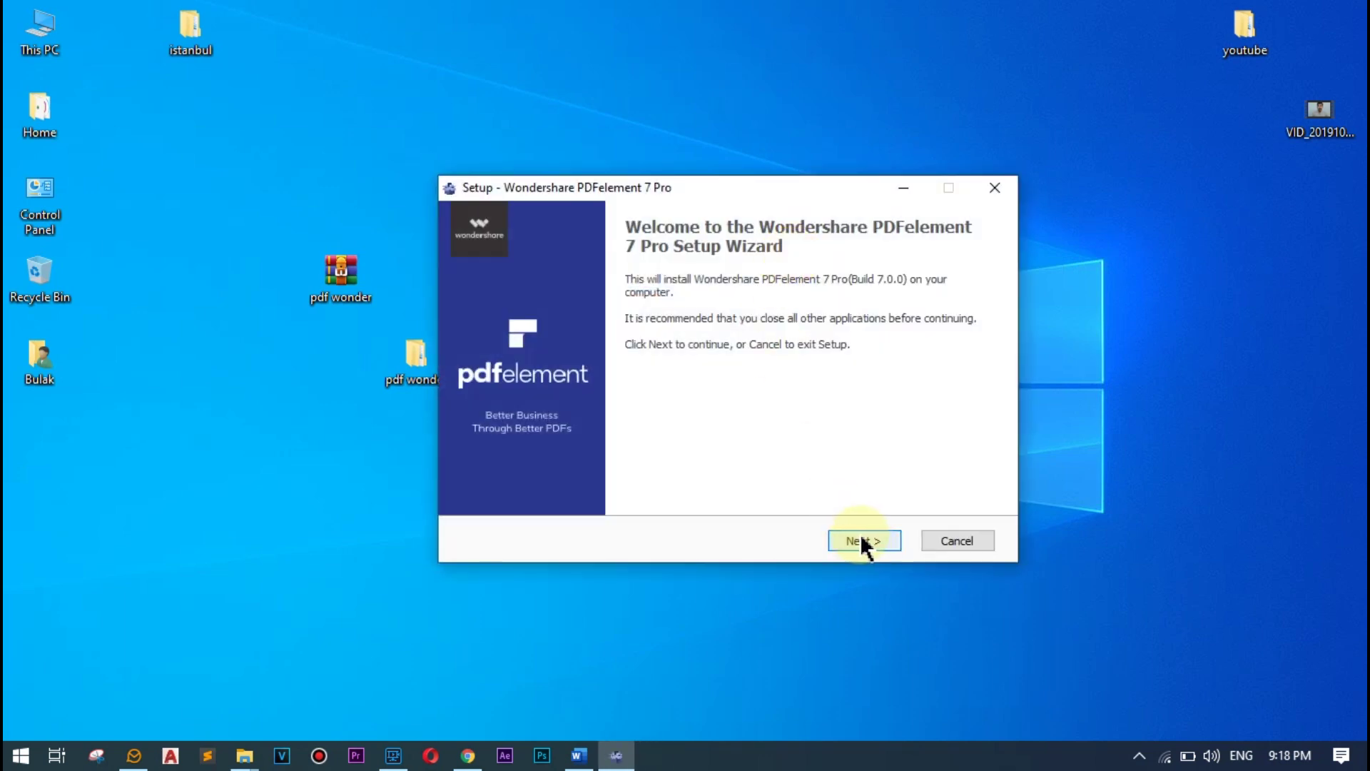
- Accept the license, keep the default install folder, and start installing
left_click(865, 541)
left_click(485, 479)
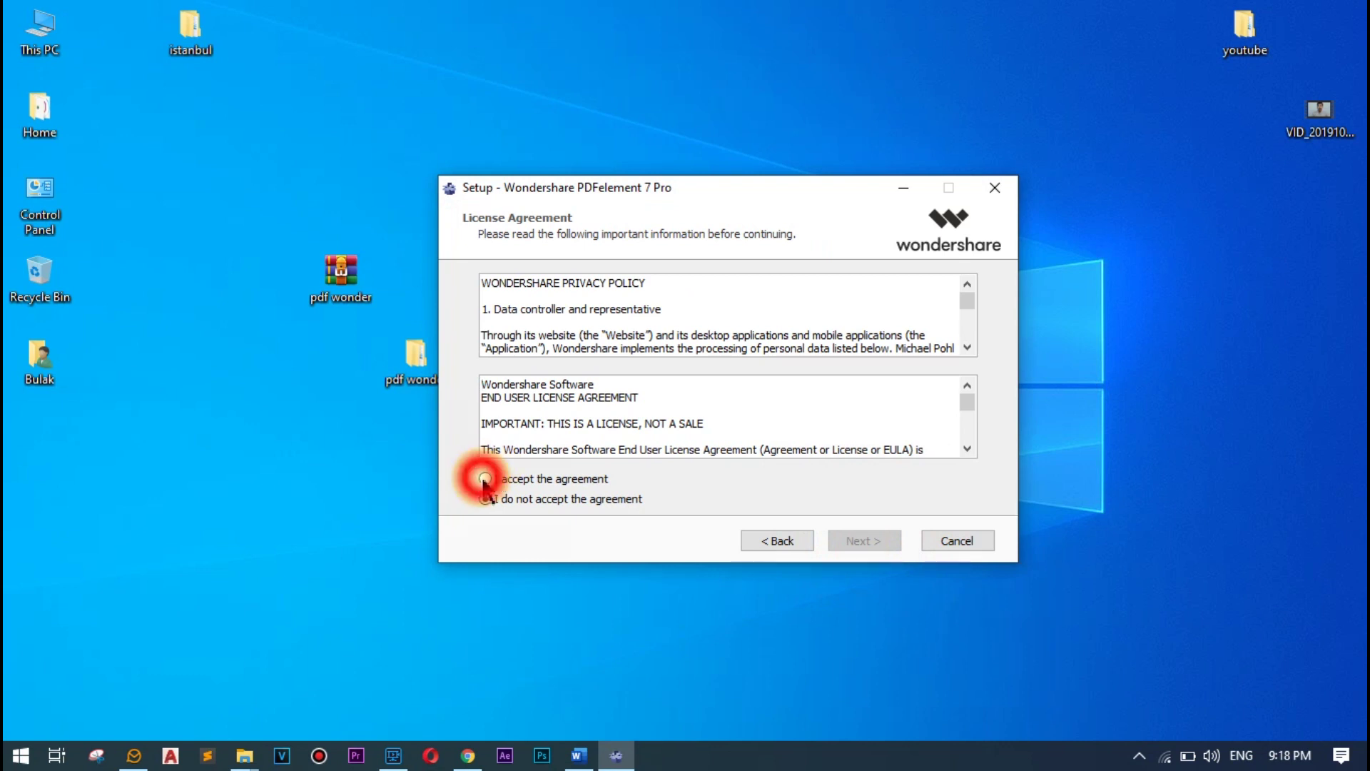
left_click(867, 539)
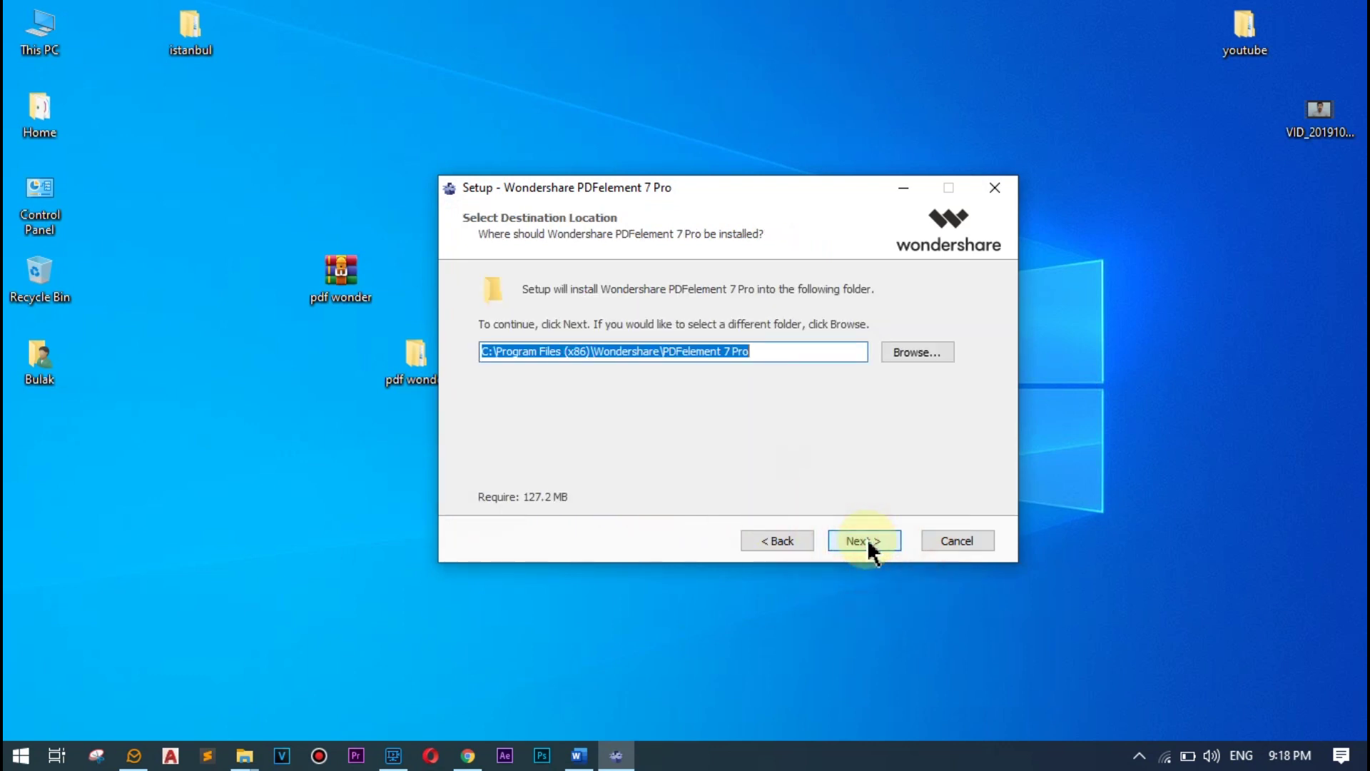
left_click(868, 538)
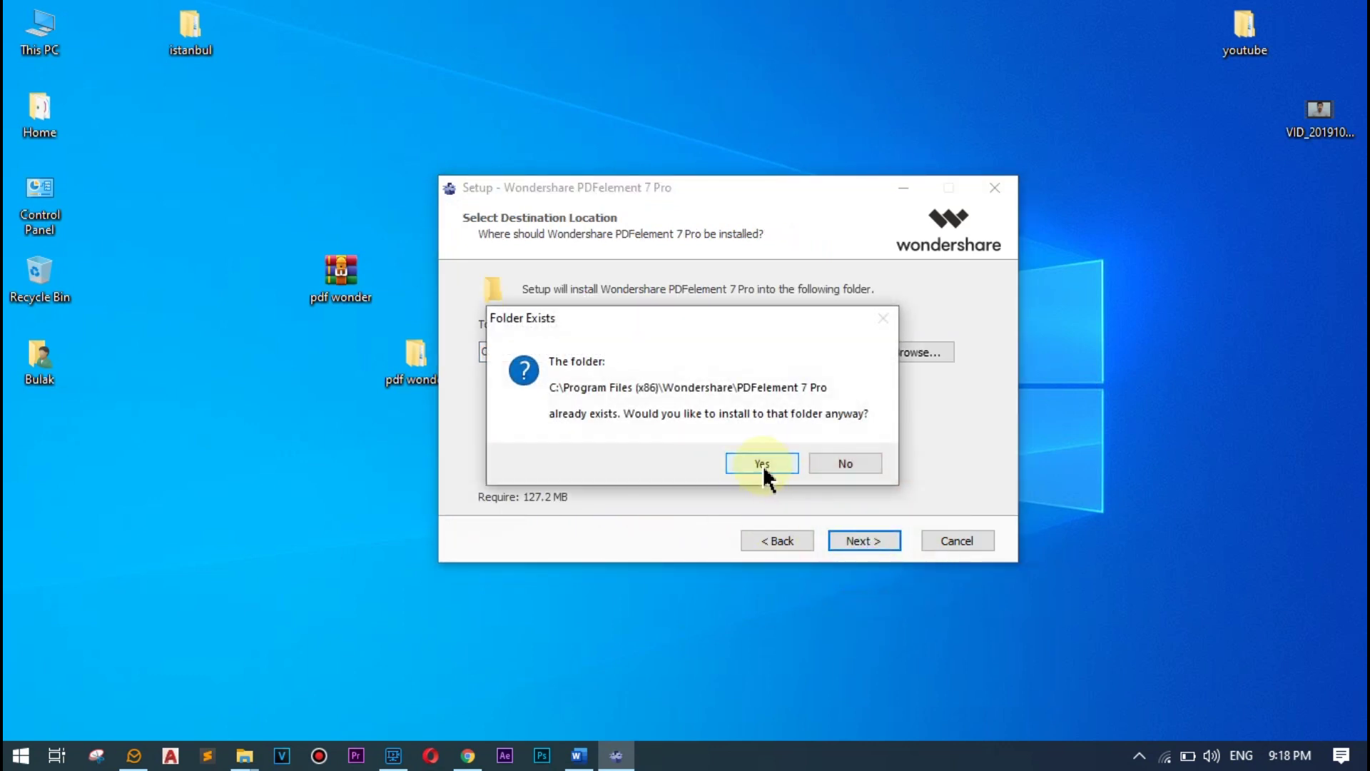
left_click(763, 464)
left_click(865, 541)
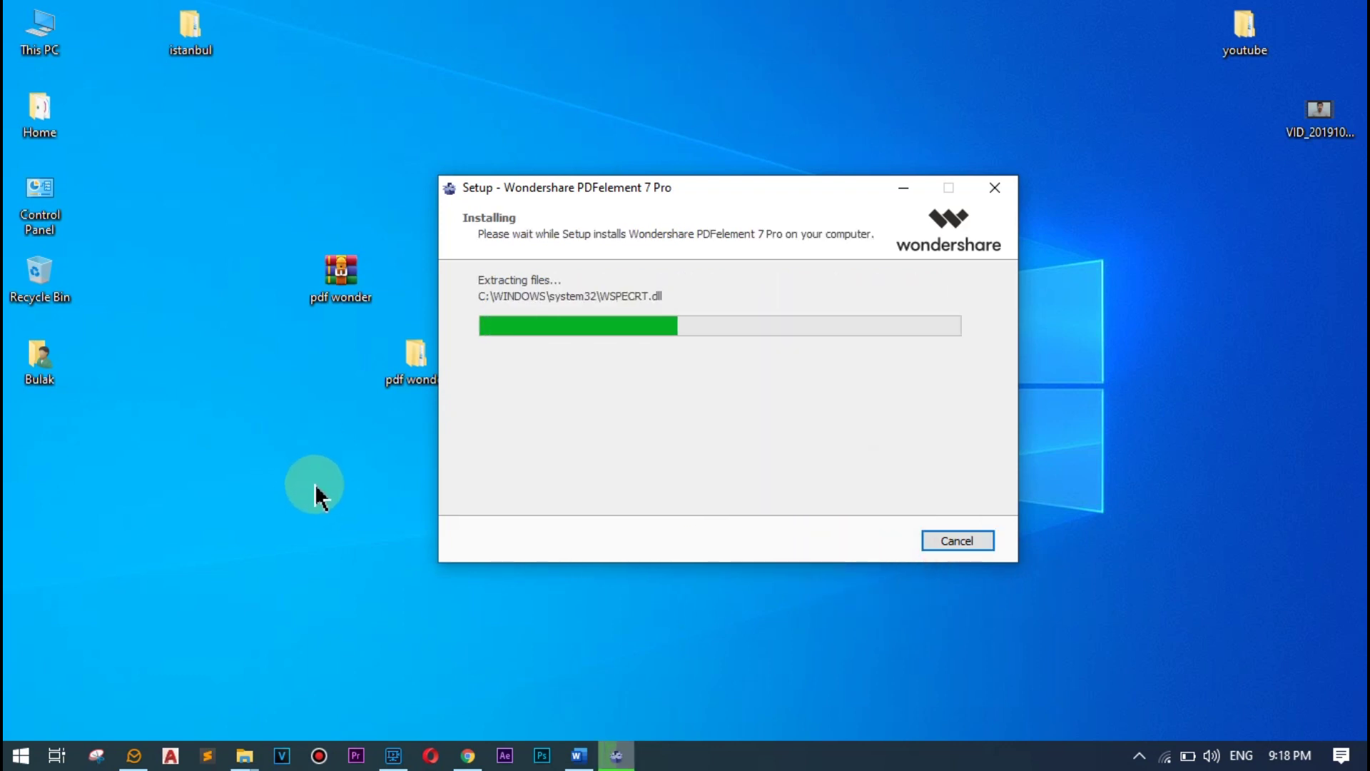
- Refresh the desktop, finish setup launching PDFelement, and reopen the pdf wonder folder
right_click(214, 369)
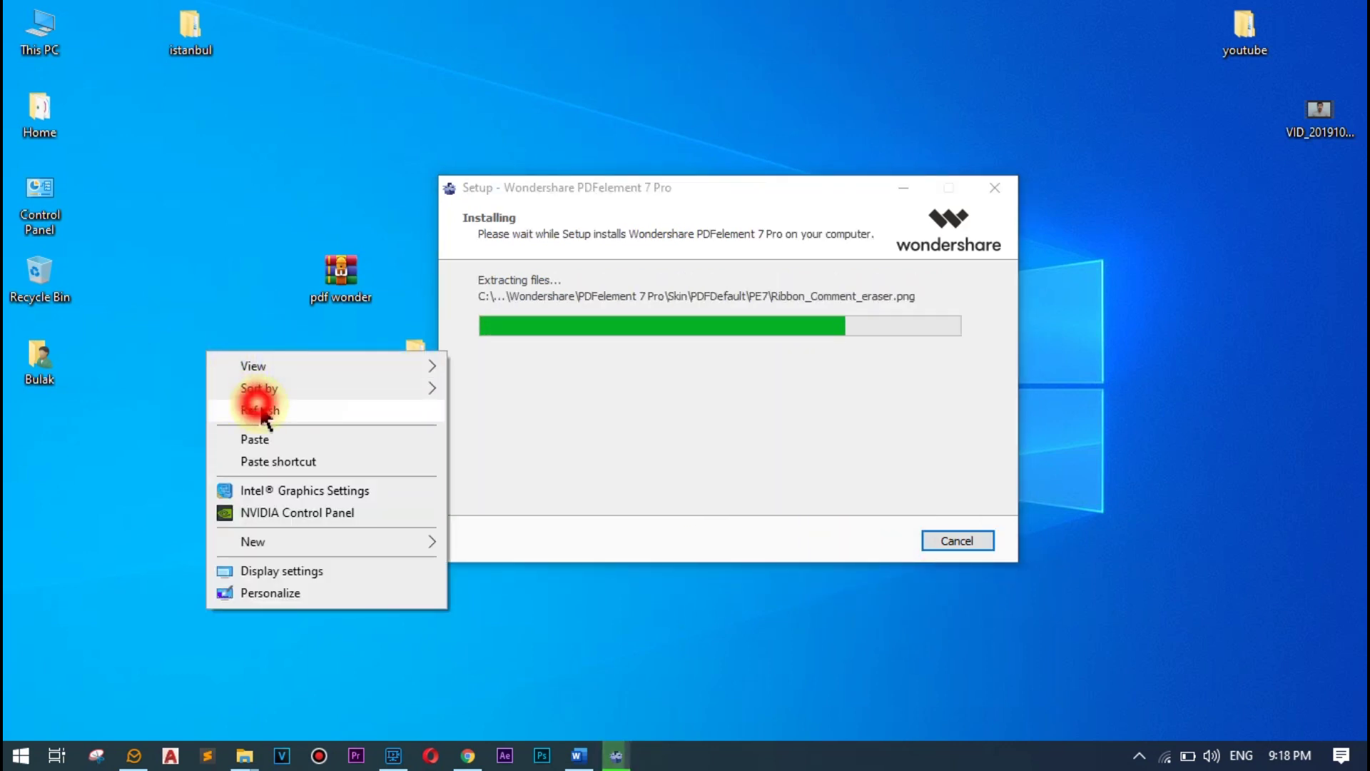
left_click(509, 423)
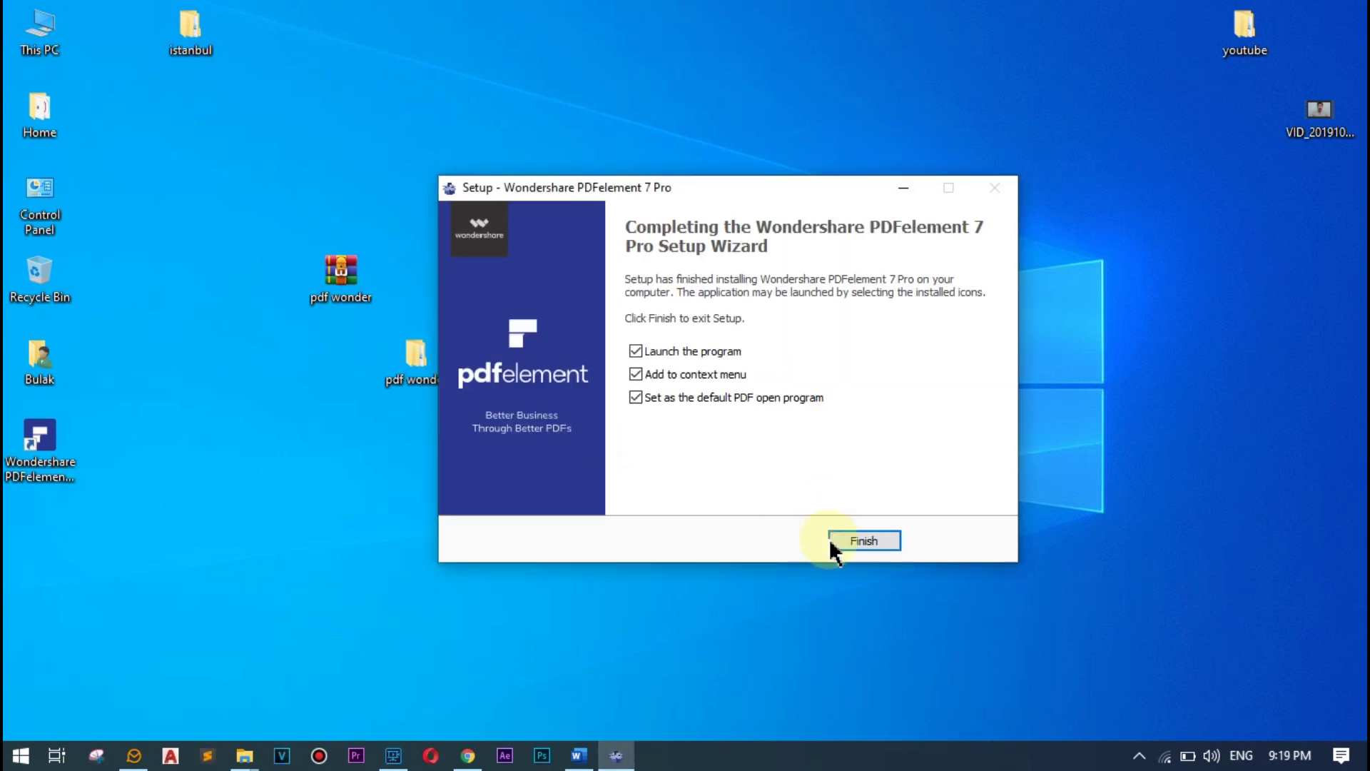
left_click(863, 541)
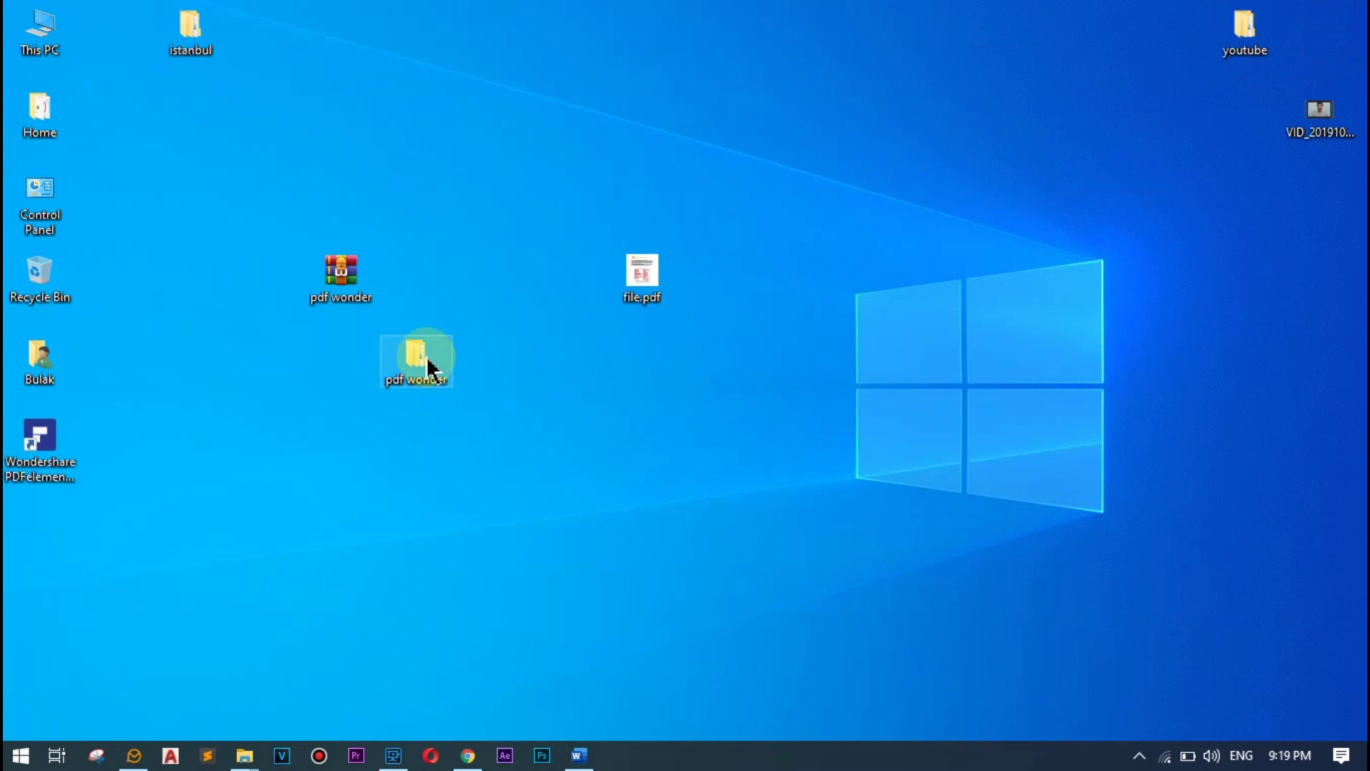
double_click(416, 359)
- Copy PEStudio.PDFElement.Base.dll from pdfelement > Crck, then close Explorer and PDFelement
double_click(248, 229)
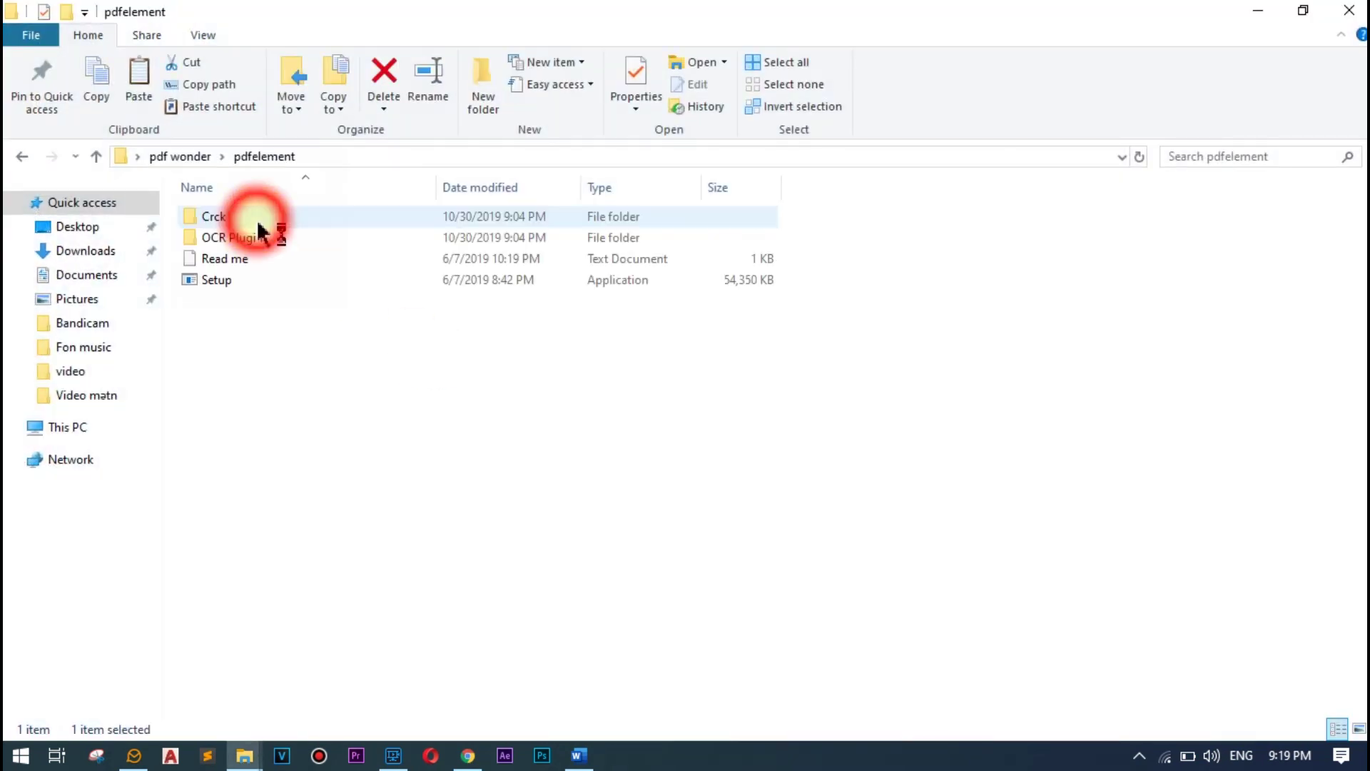
double_click(258, 220)
left_click(234, 214)
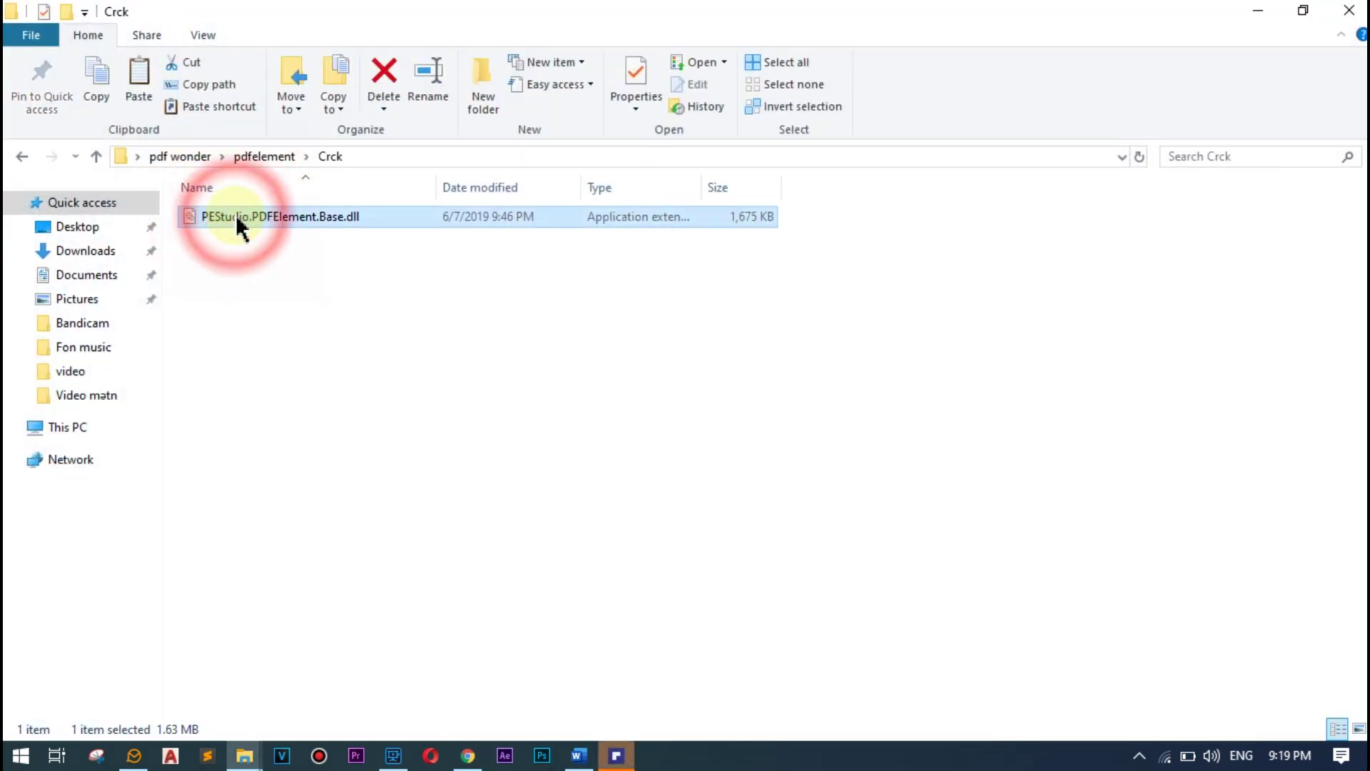
right_click(241, 215)
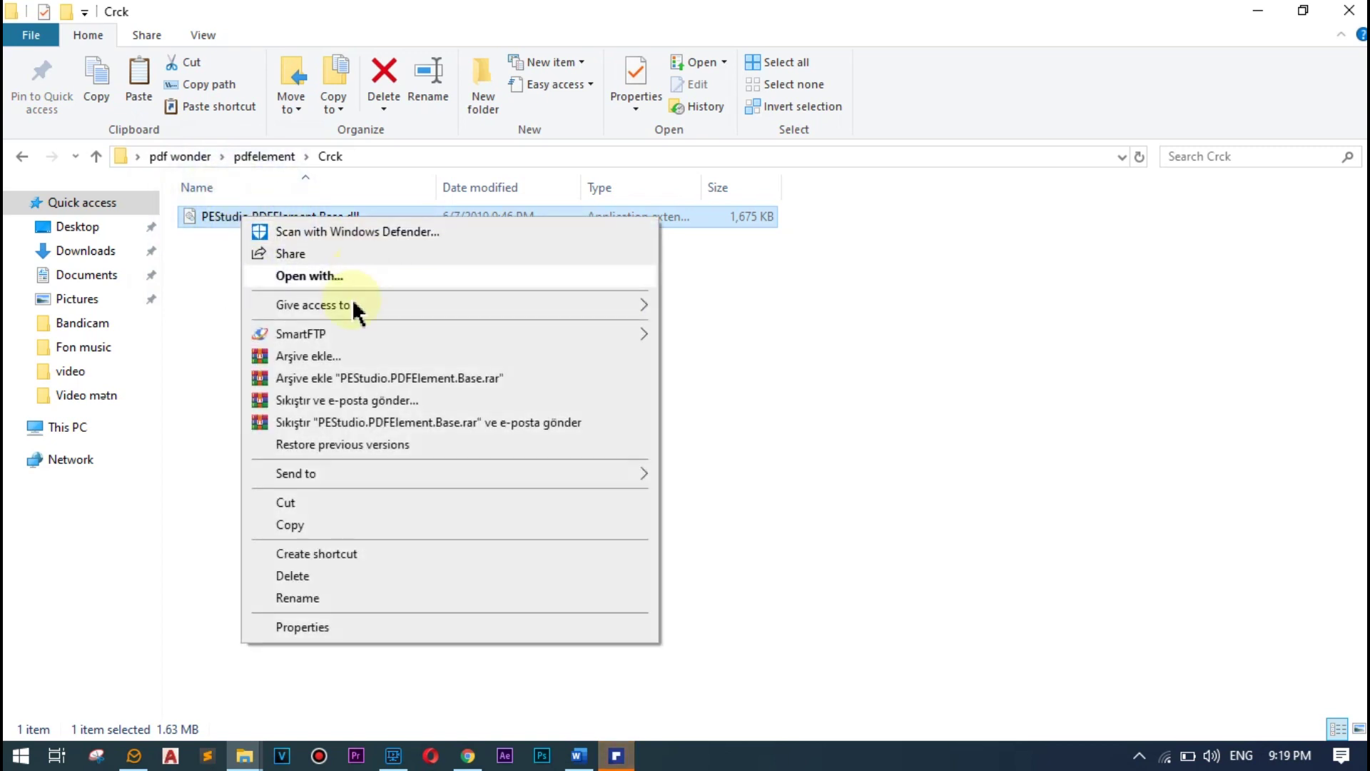
left_click(290, 525)
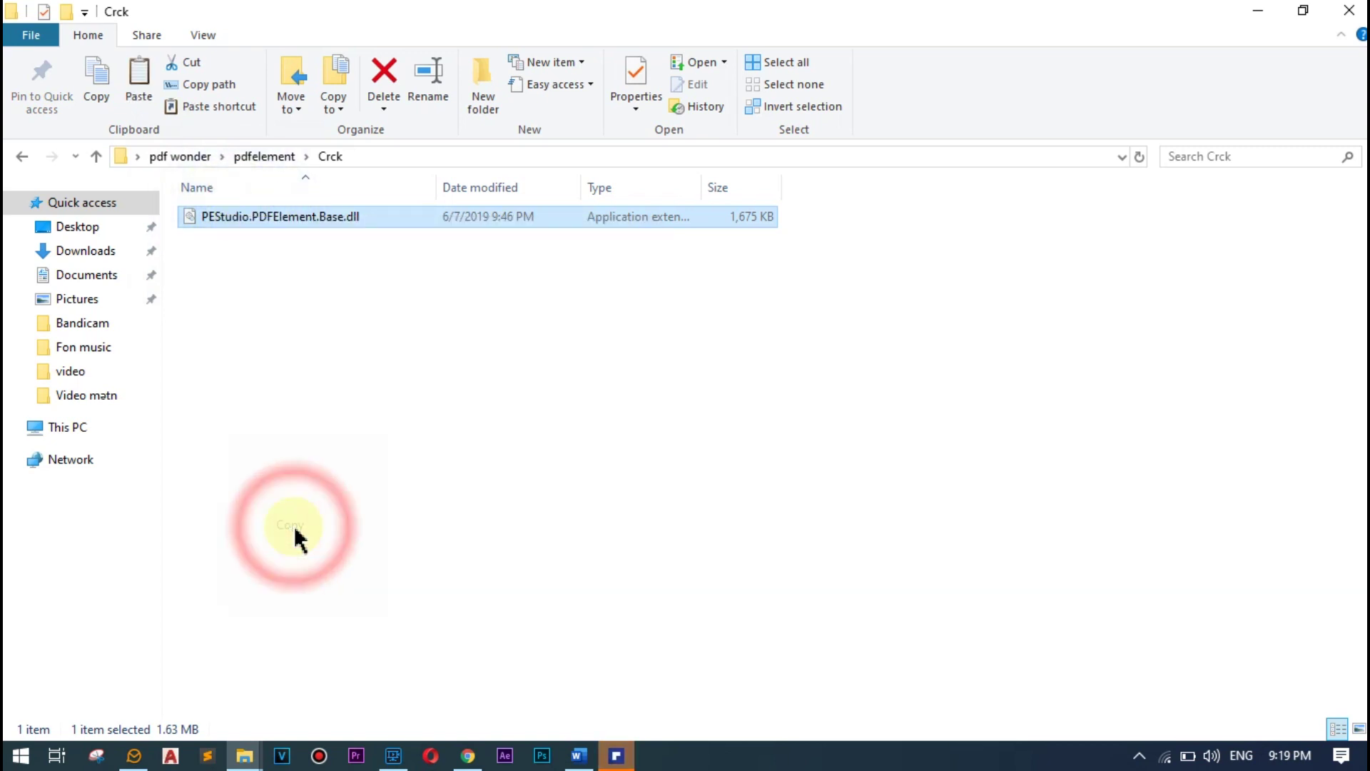
left_click(1349, 11)
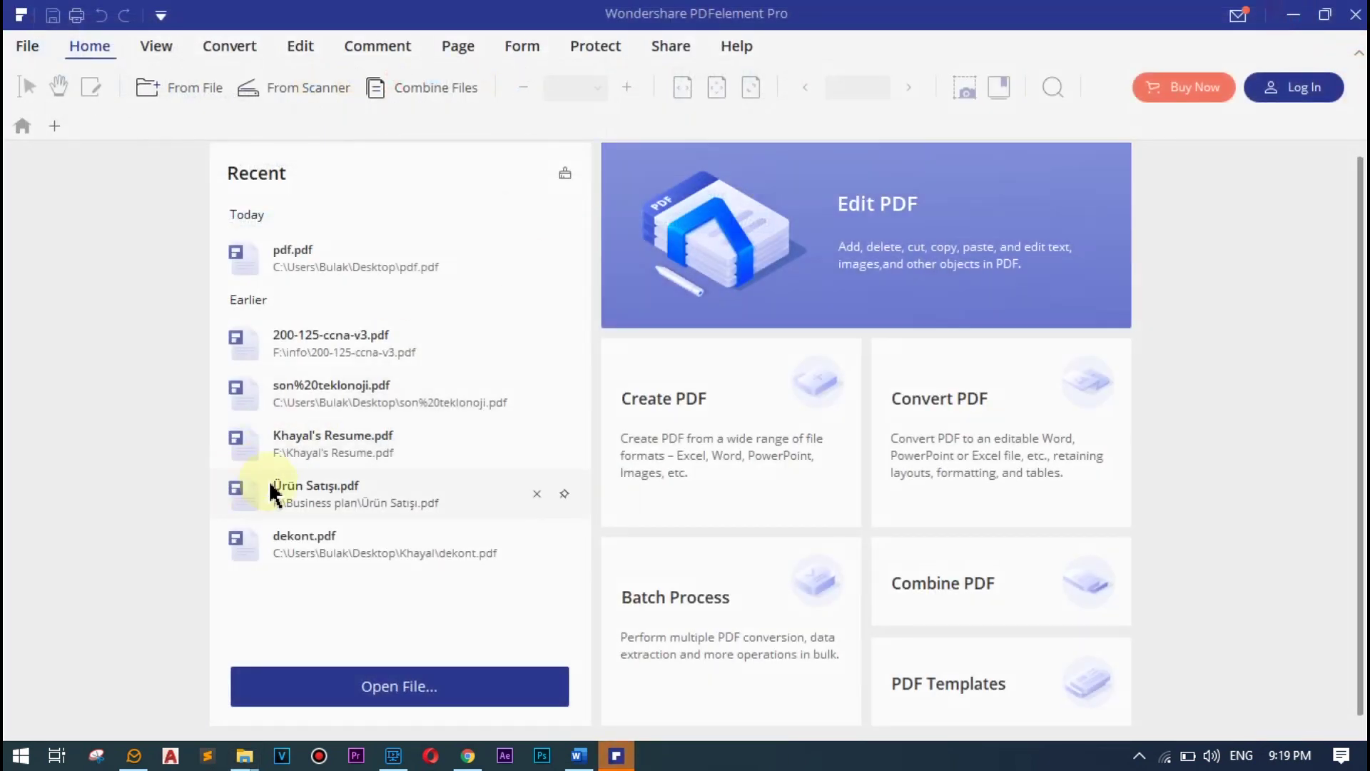
left_click(1356, 13)
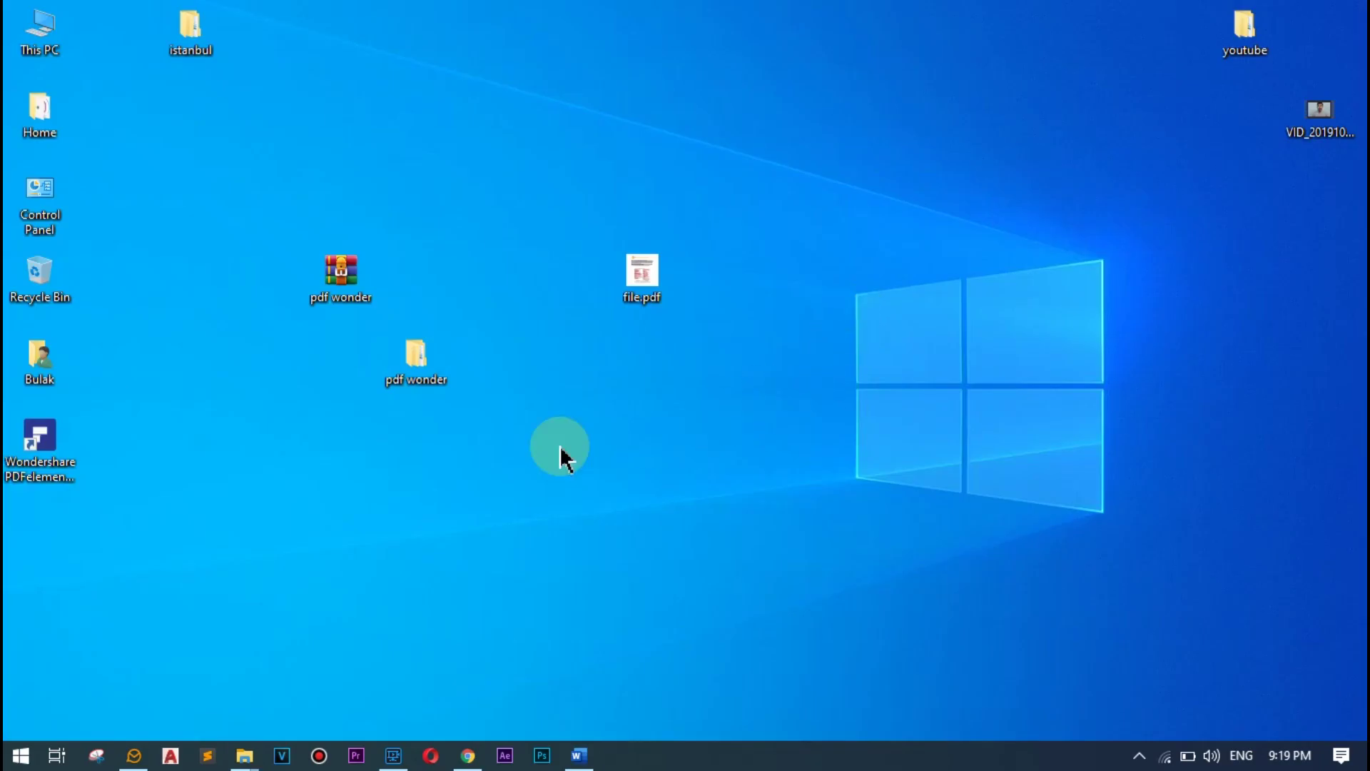
- Open the PDFelement install folder via the desktop shortcut's Properties
double_click(48, 445)
left_click(403, 483)
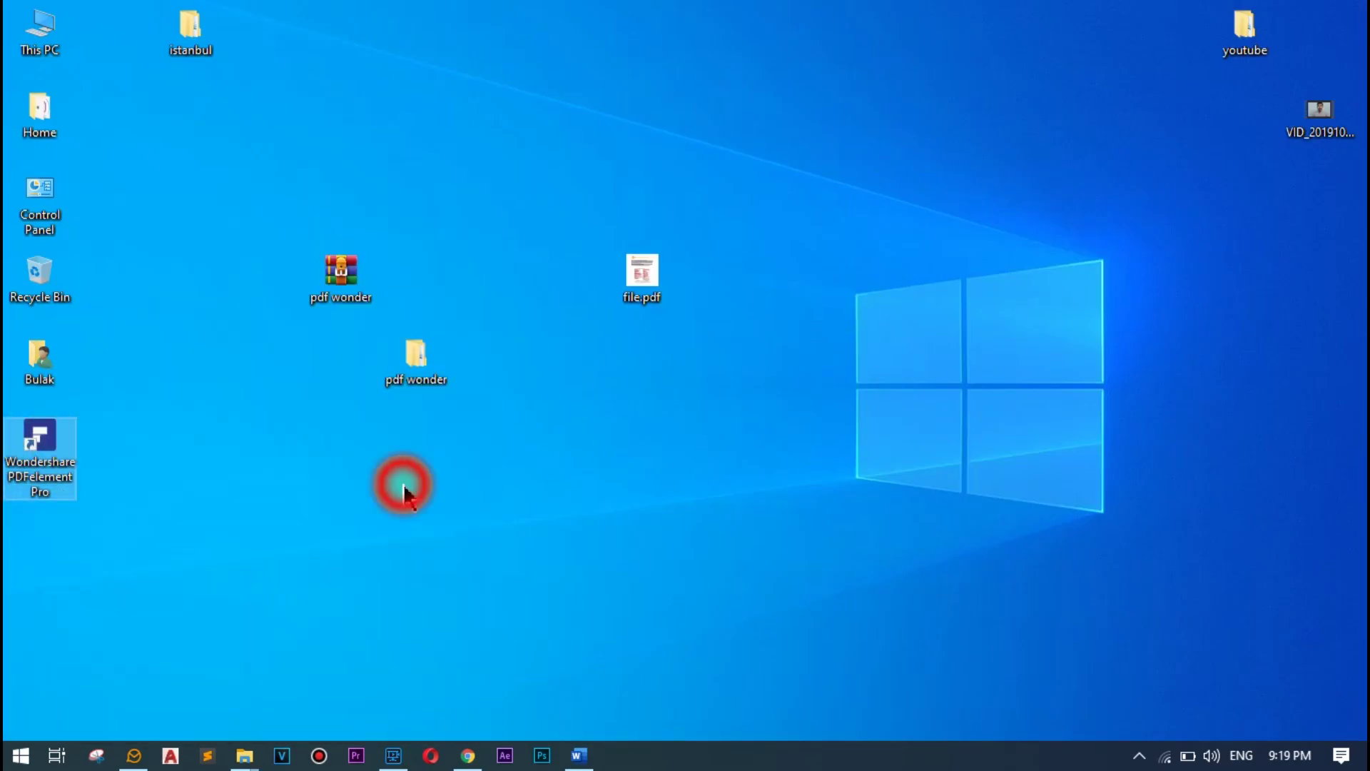
double_click(42, 450, "alt")
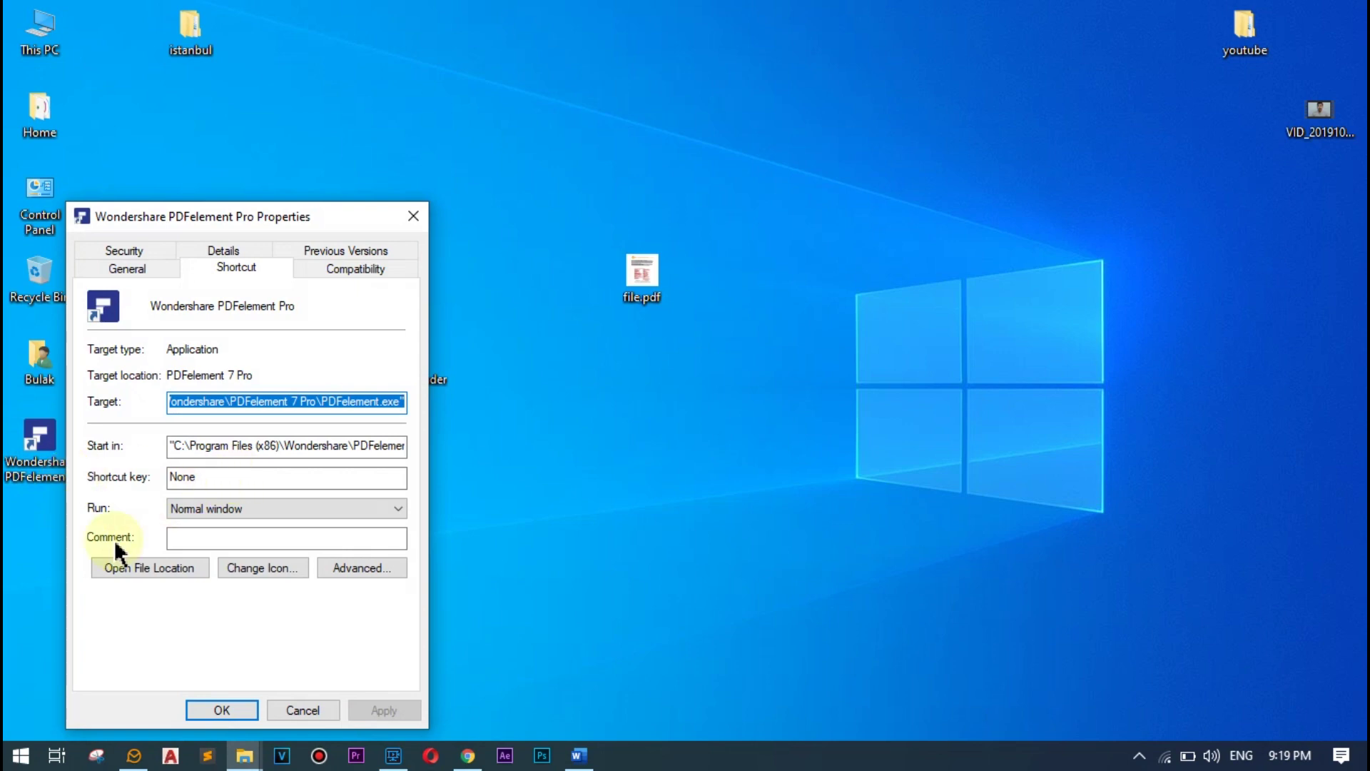
left_click(160, 571)
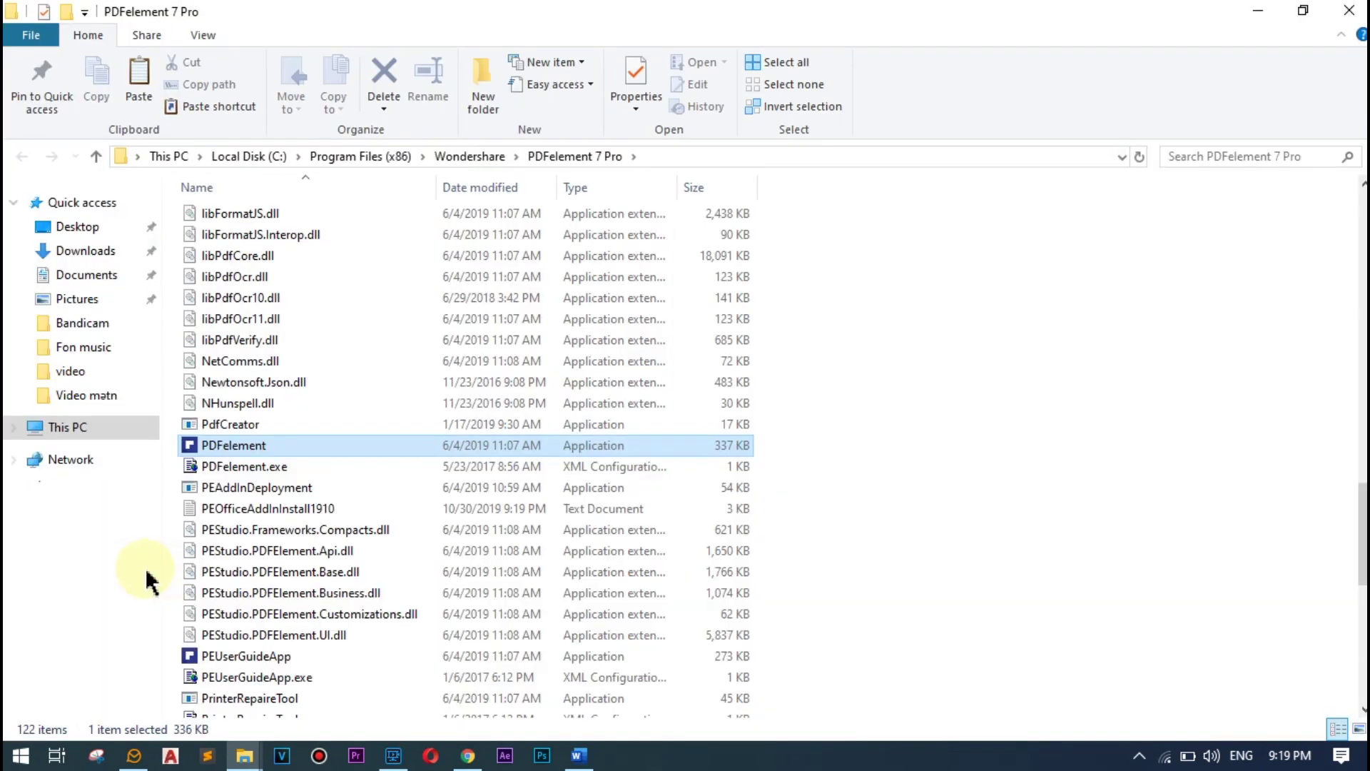
- Paste the copied DLL there, replacing the original, and close the folder
left_click(924, 399)
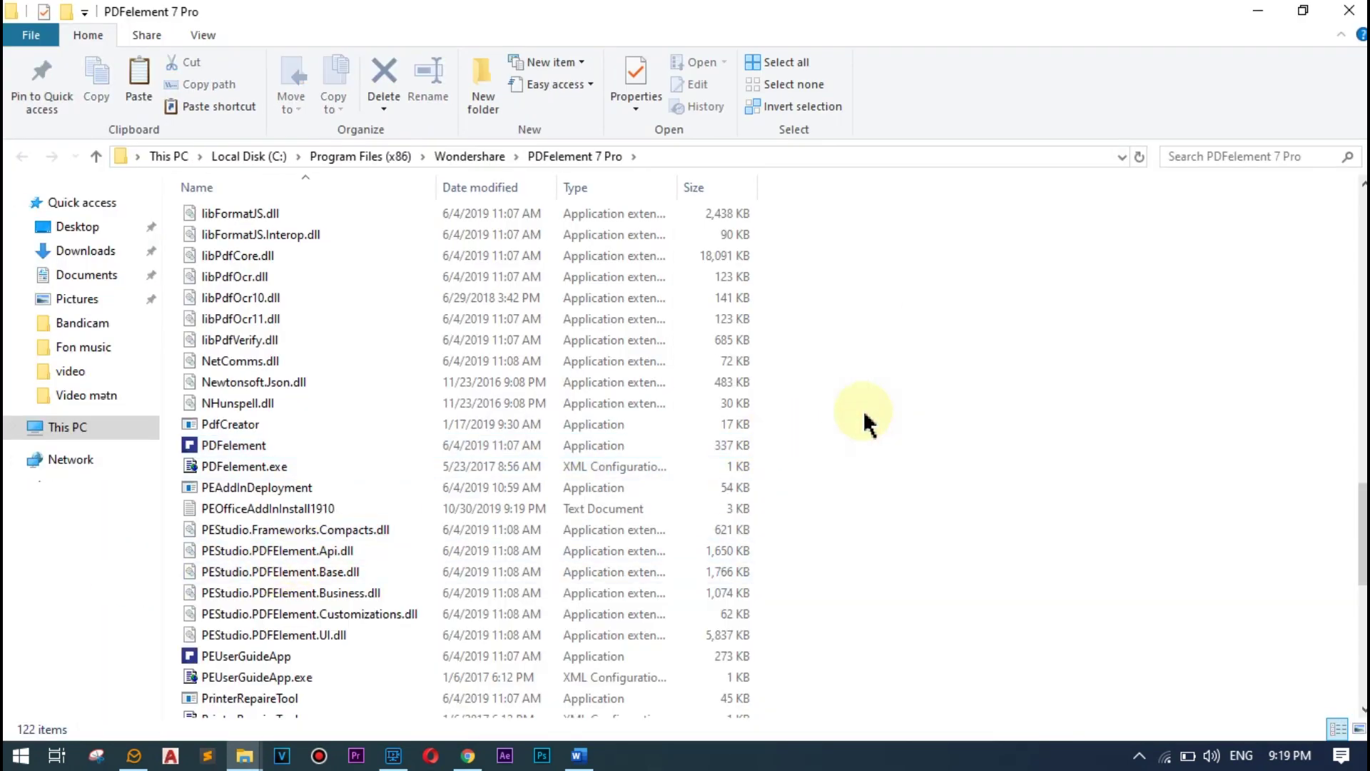
right_click(865, 419)
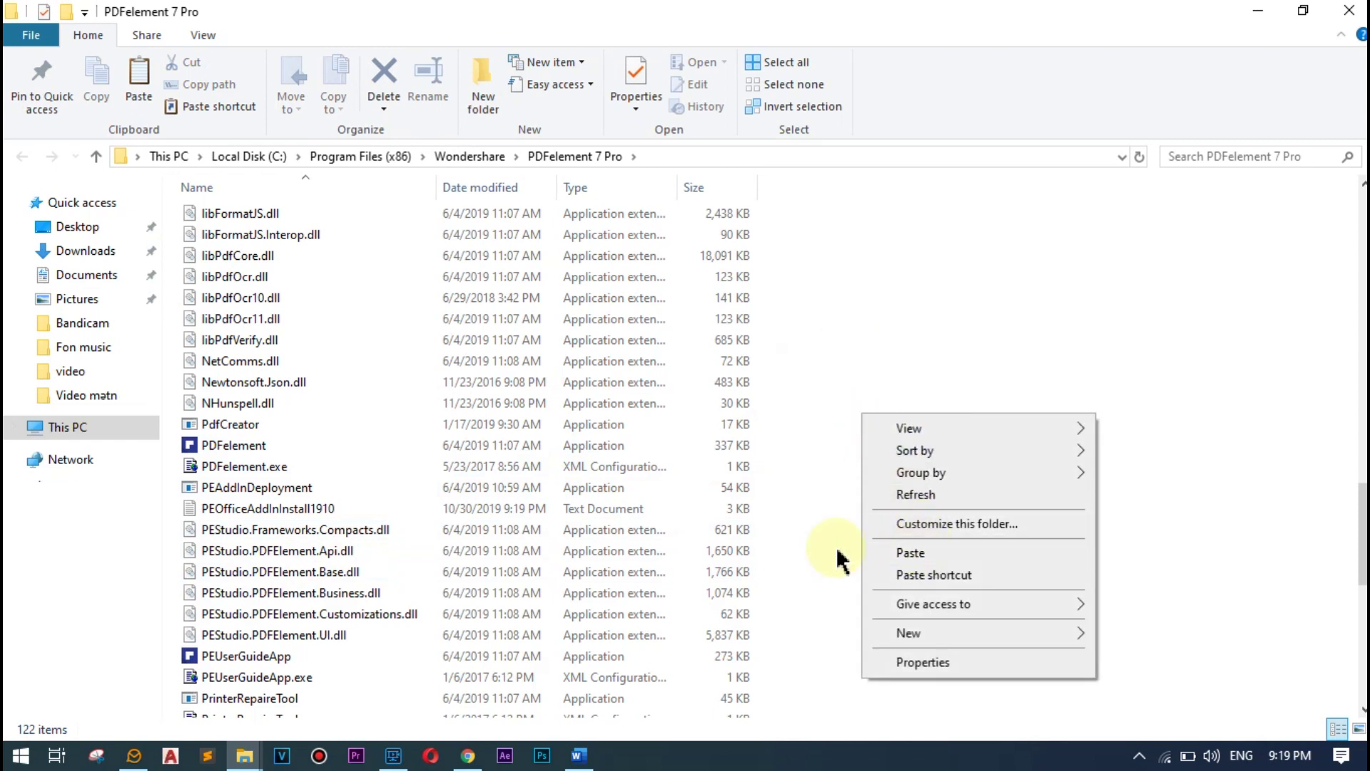
left_click(910, 552)
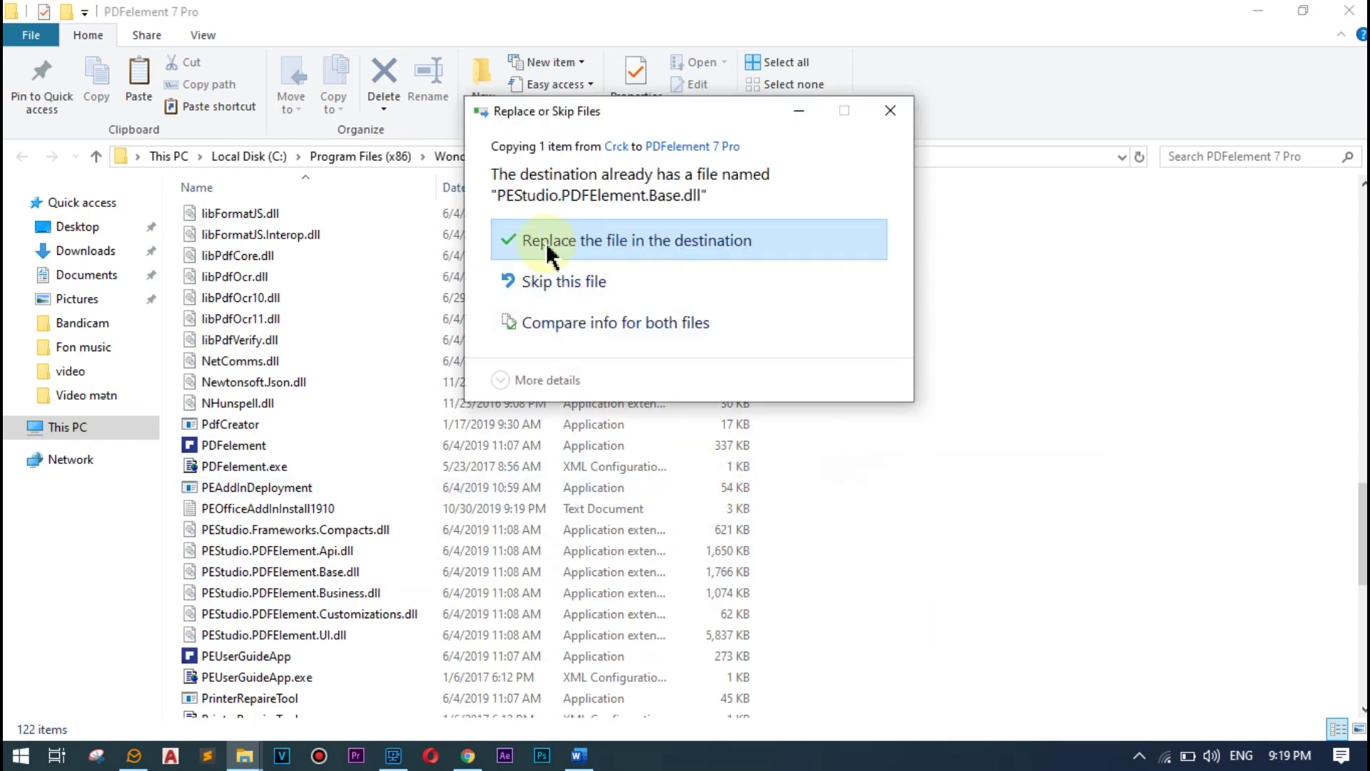
left_click(578, 238)
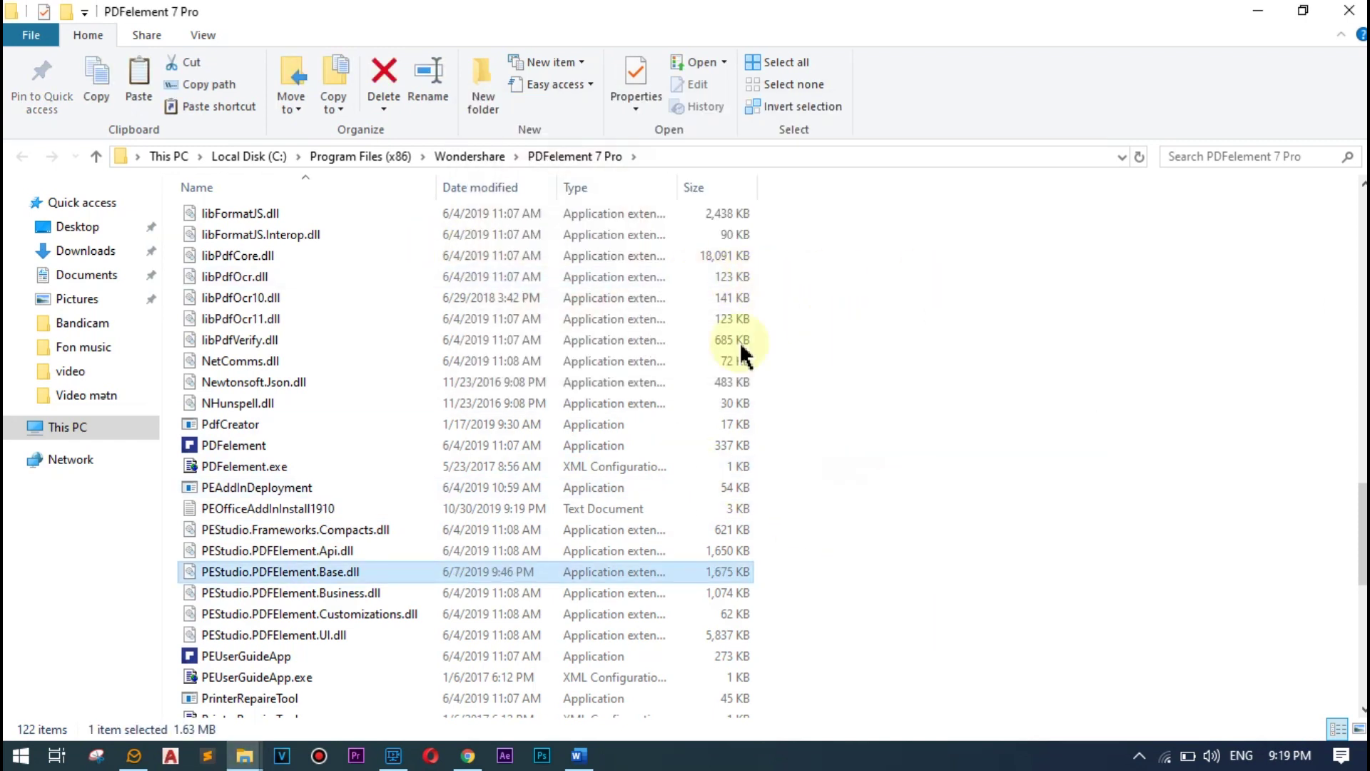
left_click(1349, 12)
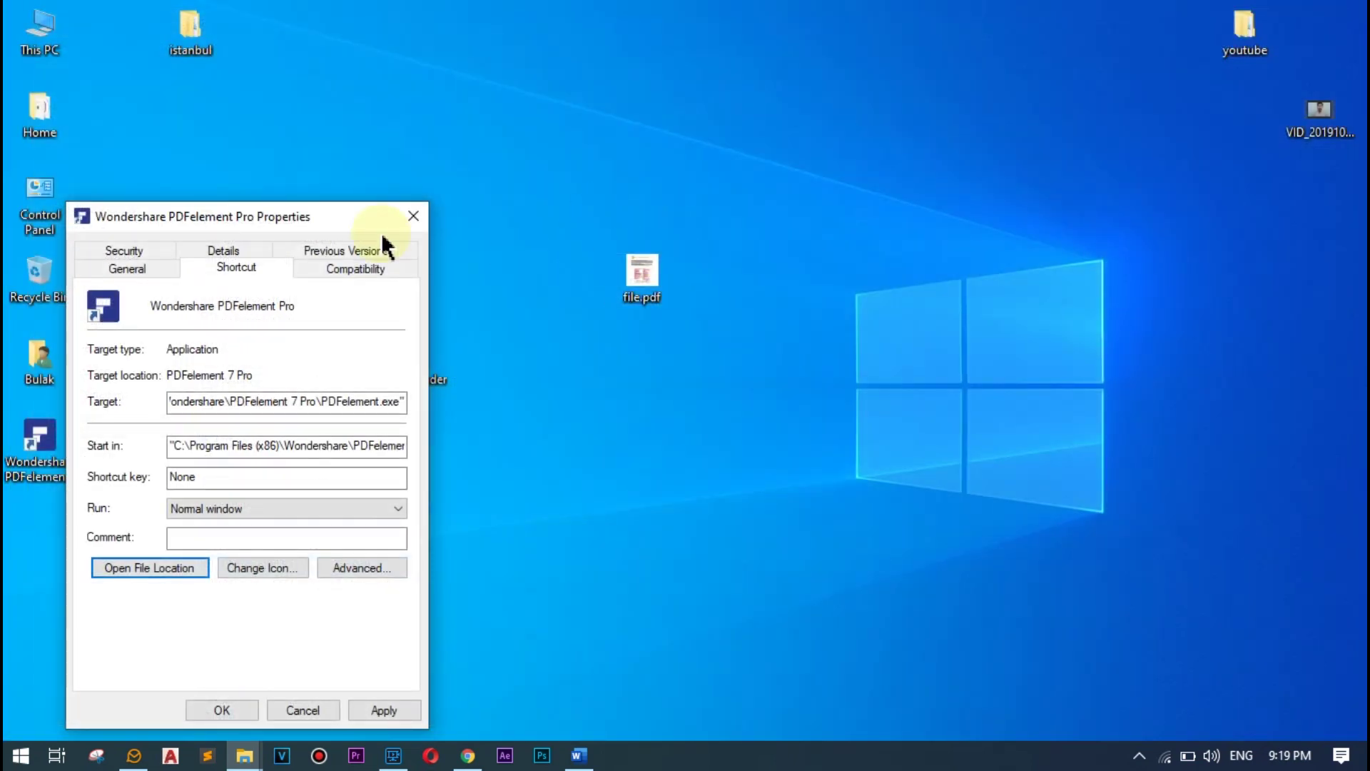
- Launch PDFelement from the desktop icon, dismiss the account popup, and go to File > Open
left_click(421, 217)
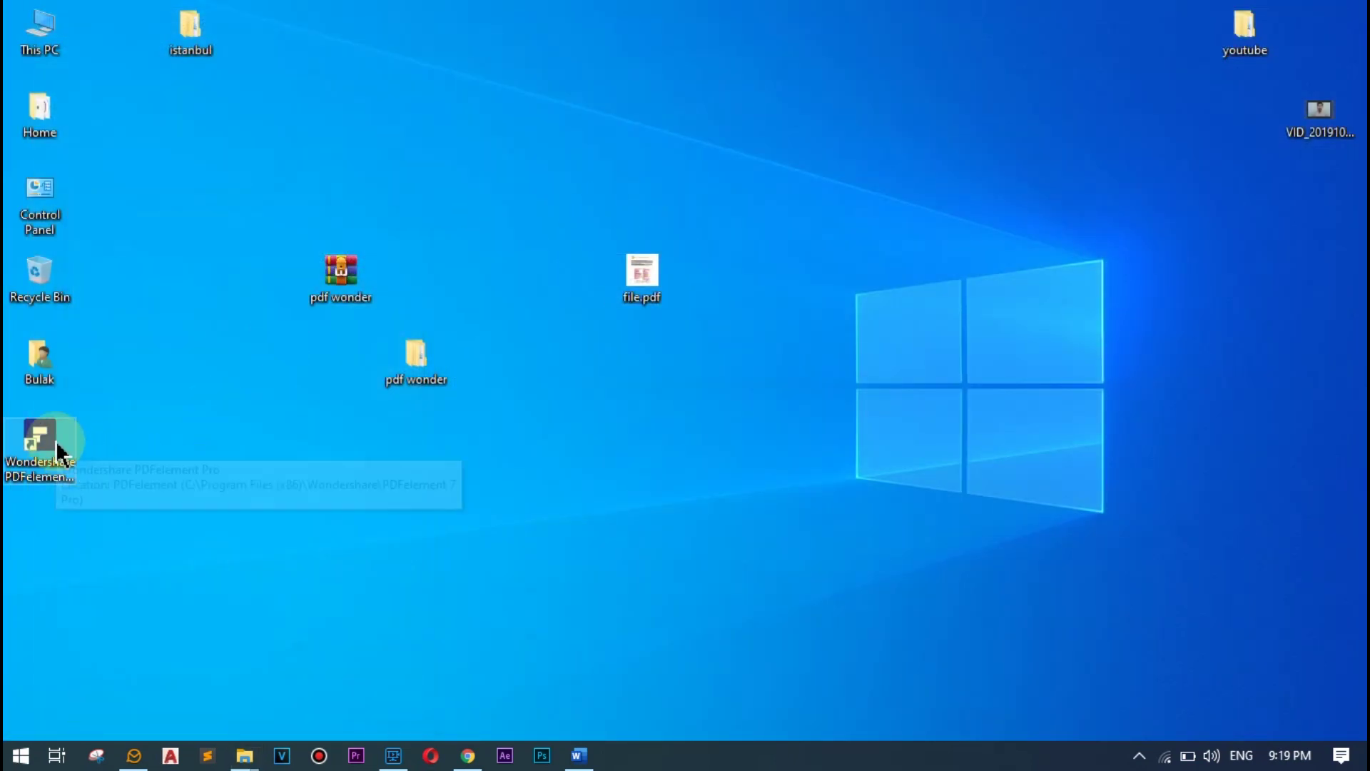
double_click(39, 450)
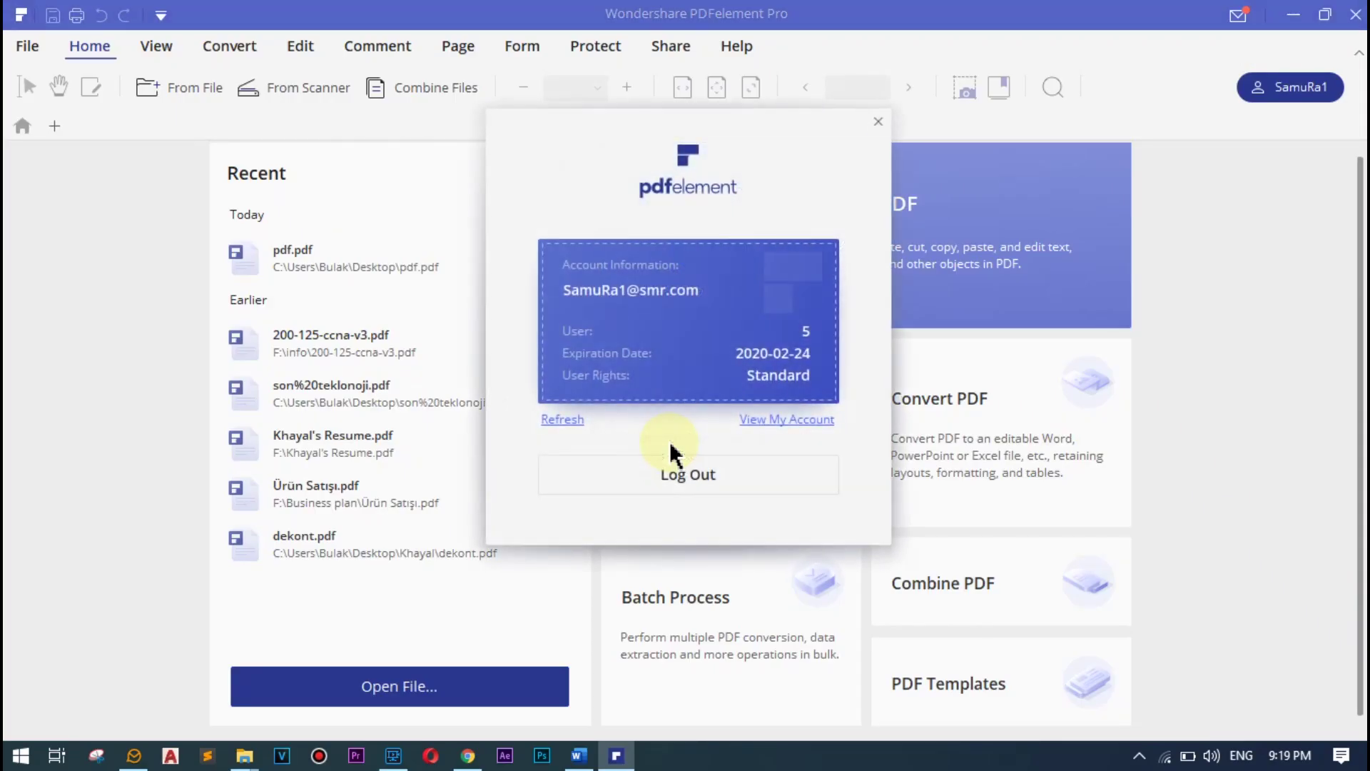
left_click(881, 121)
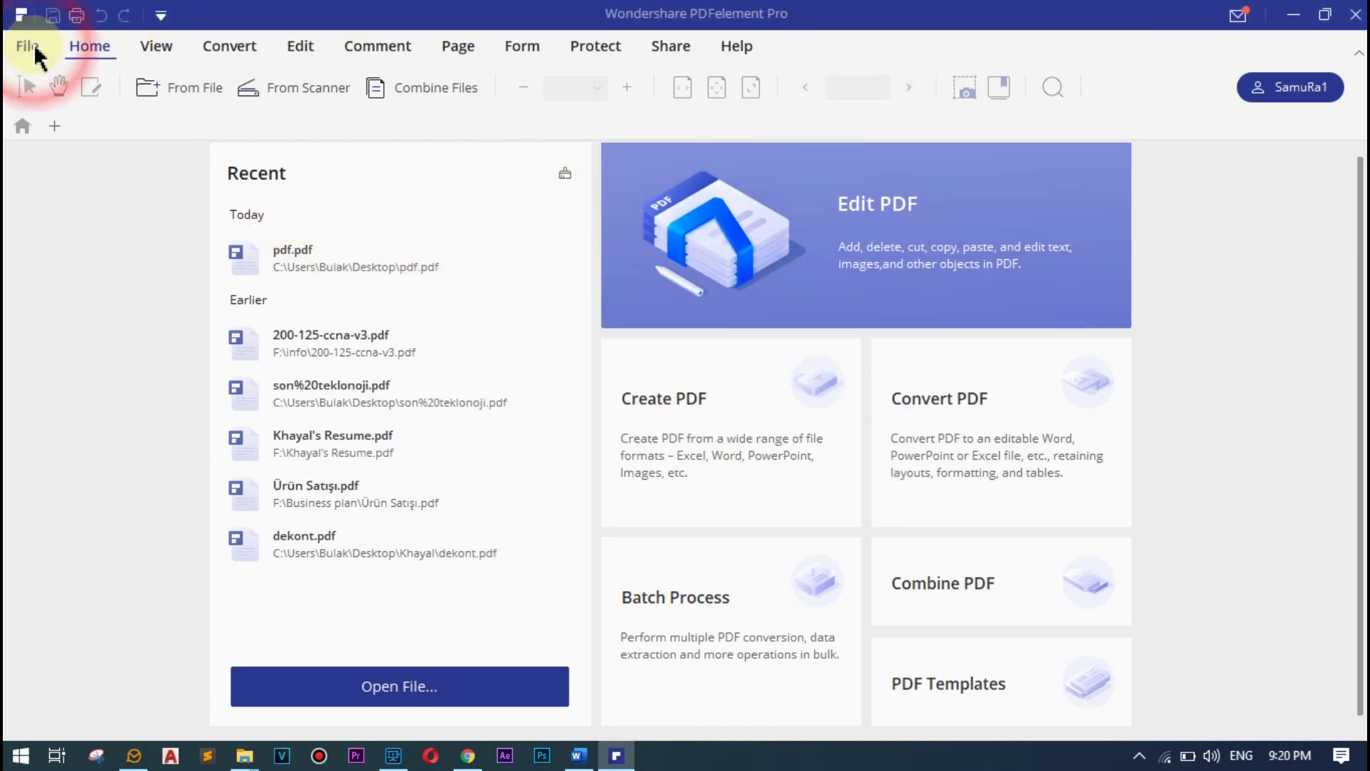
left_click(27, 47)
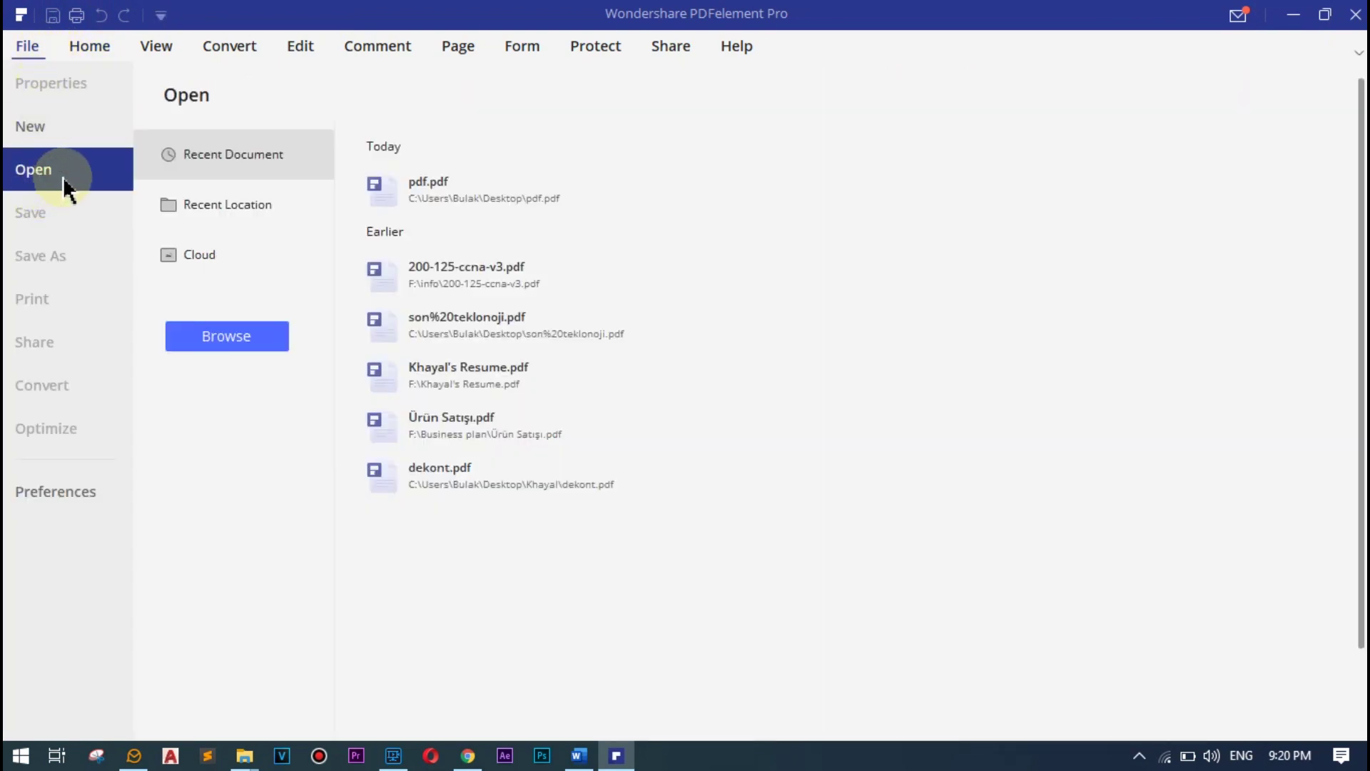
- Open file.pdf from the Desktop and close the Bookmark panel
left_click(238, 338)
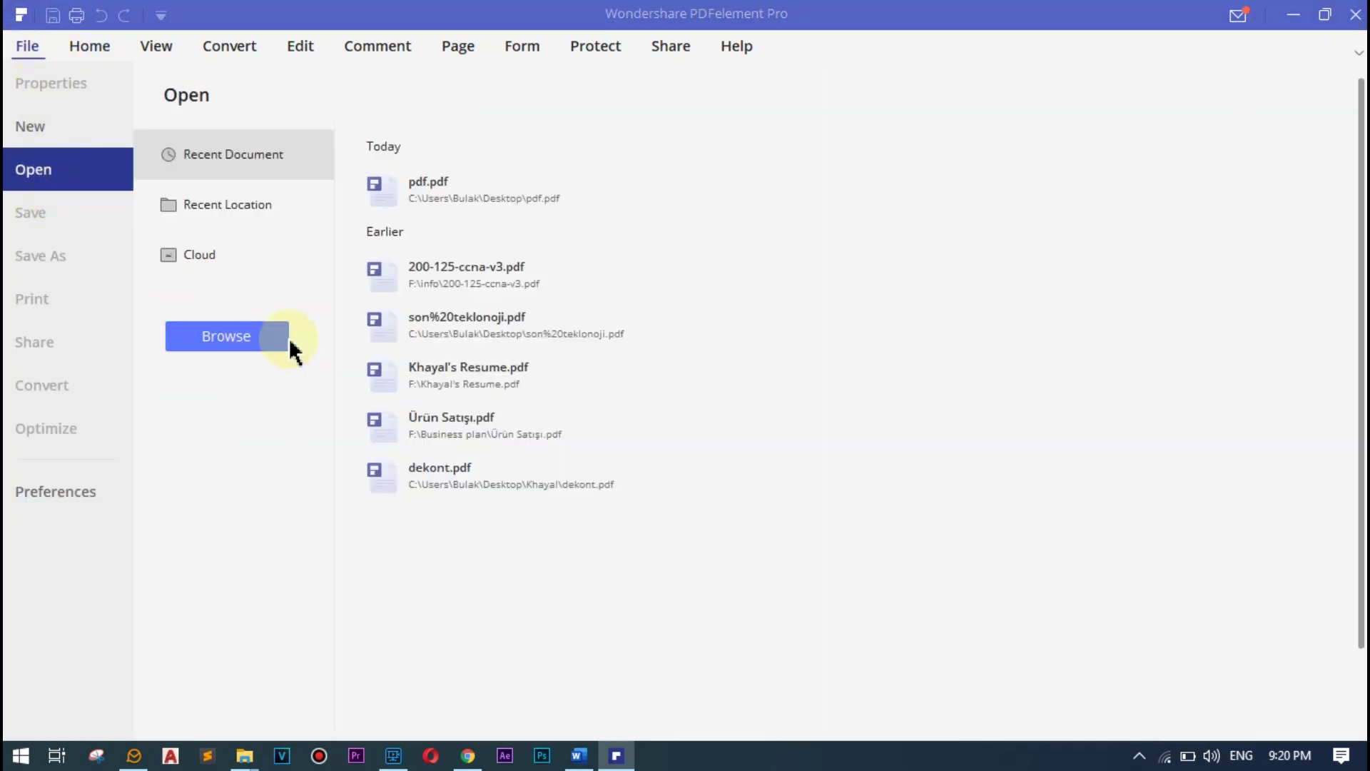
left_click(87, 148)
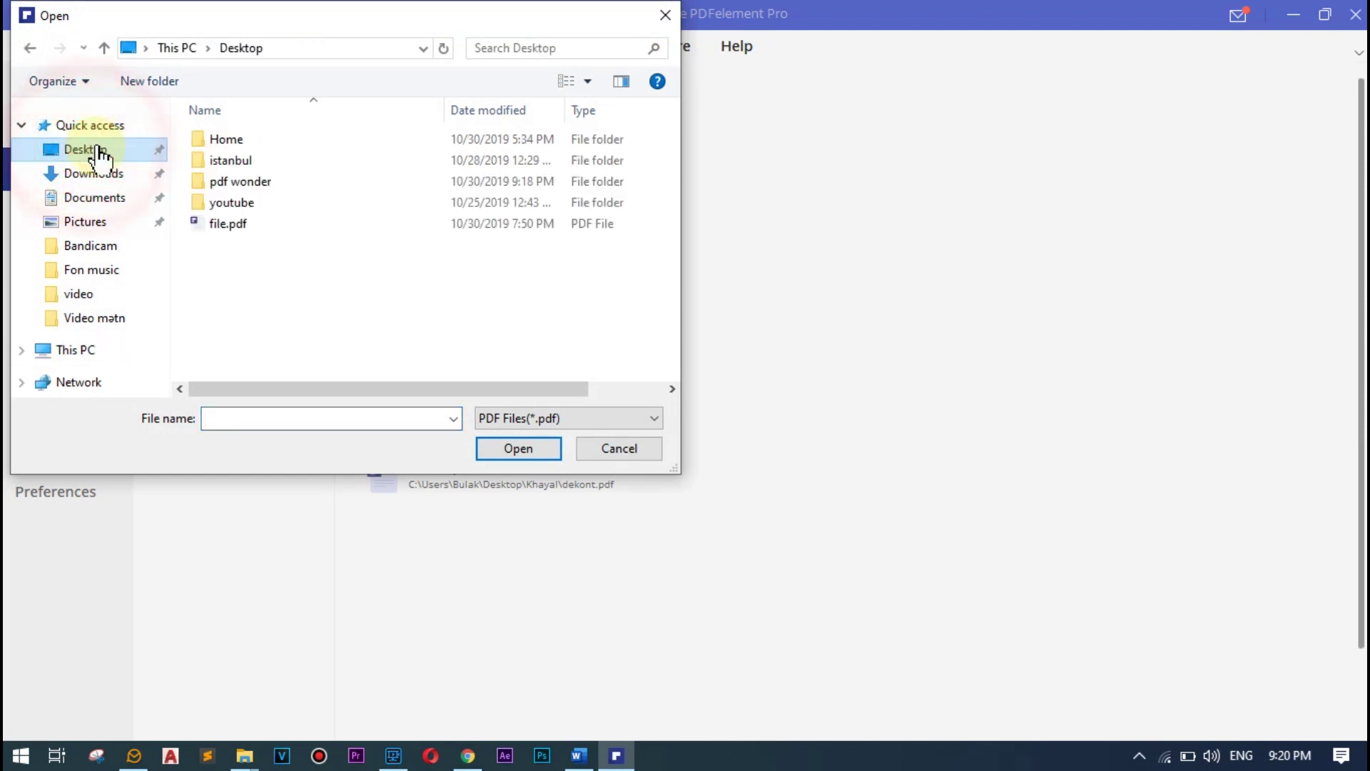
left_click(226, 225)
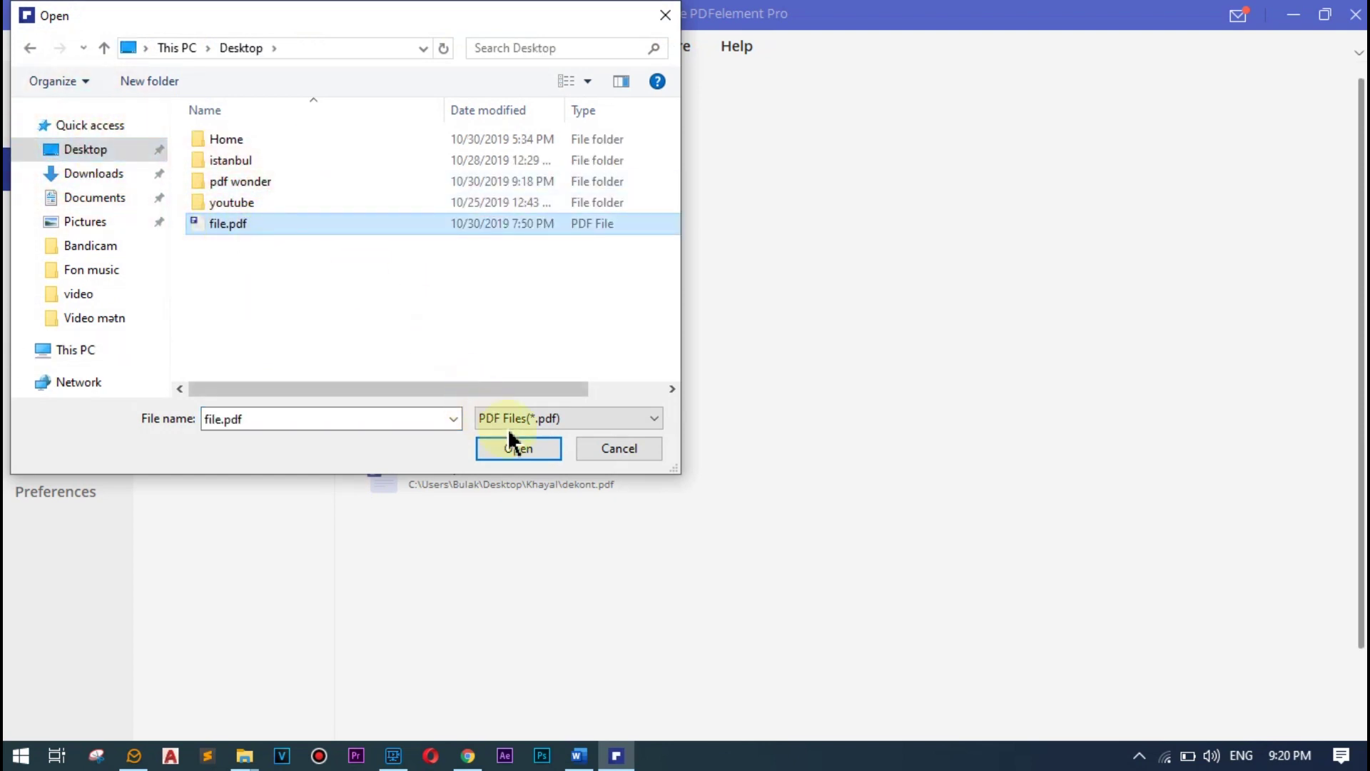
left_click(517, 447)
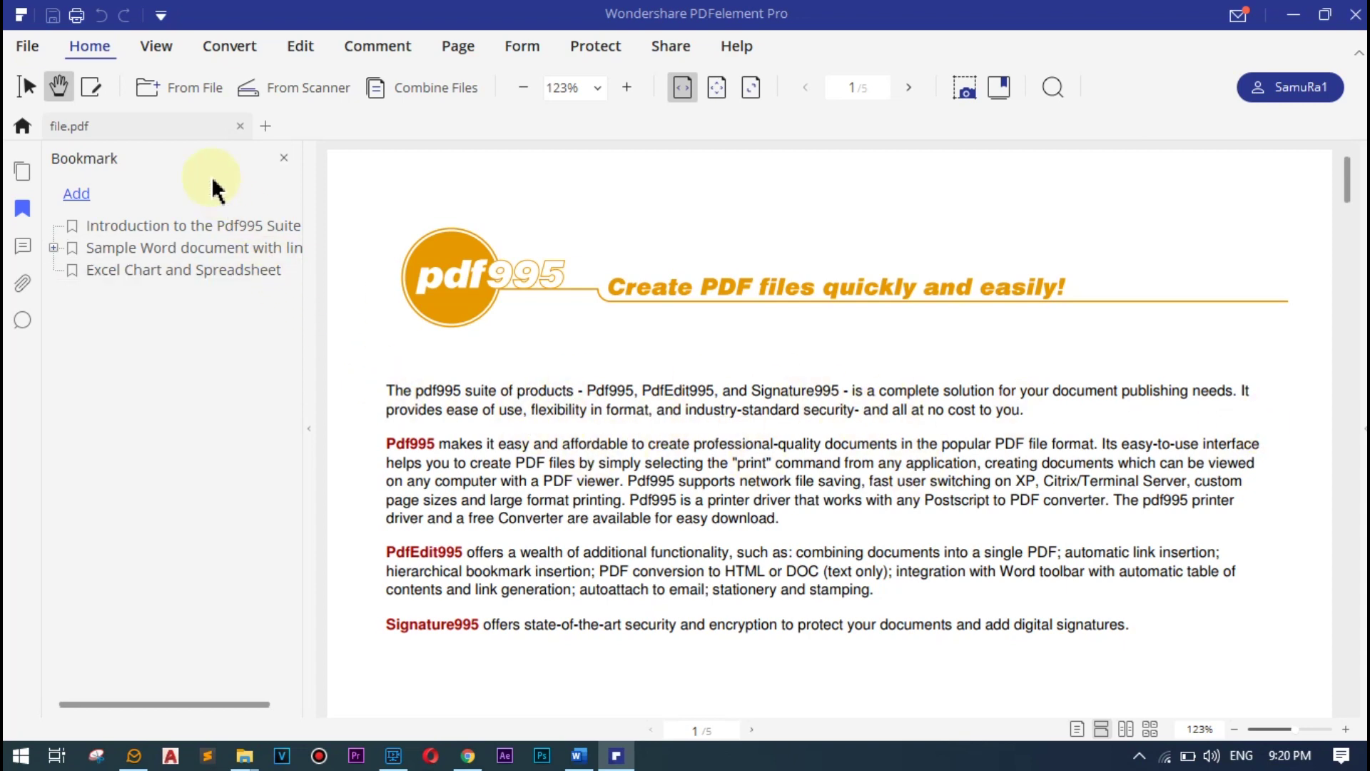
left_click(284, 158)
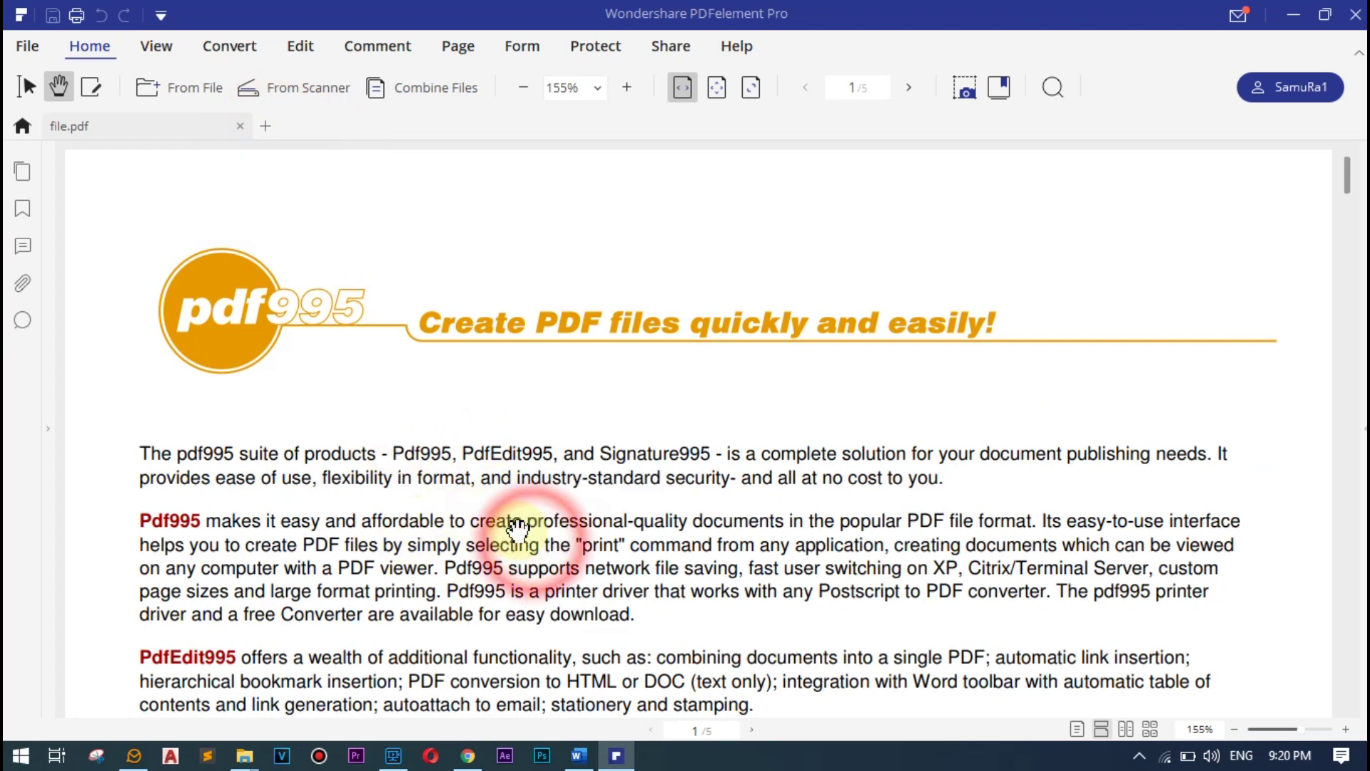
- Delete the word 'create' from the main paragraph in edit mode
left_click(92, 87)
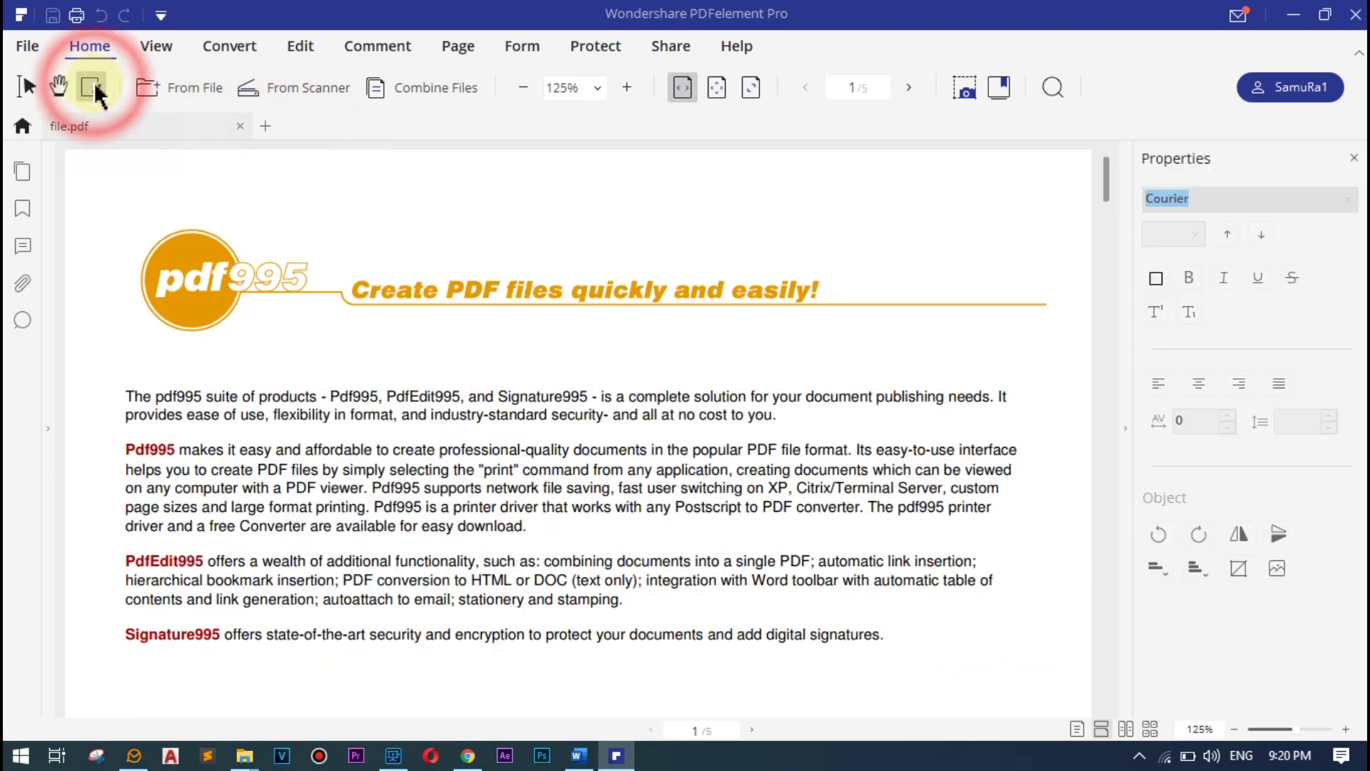
left_click(431, 450)
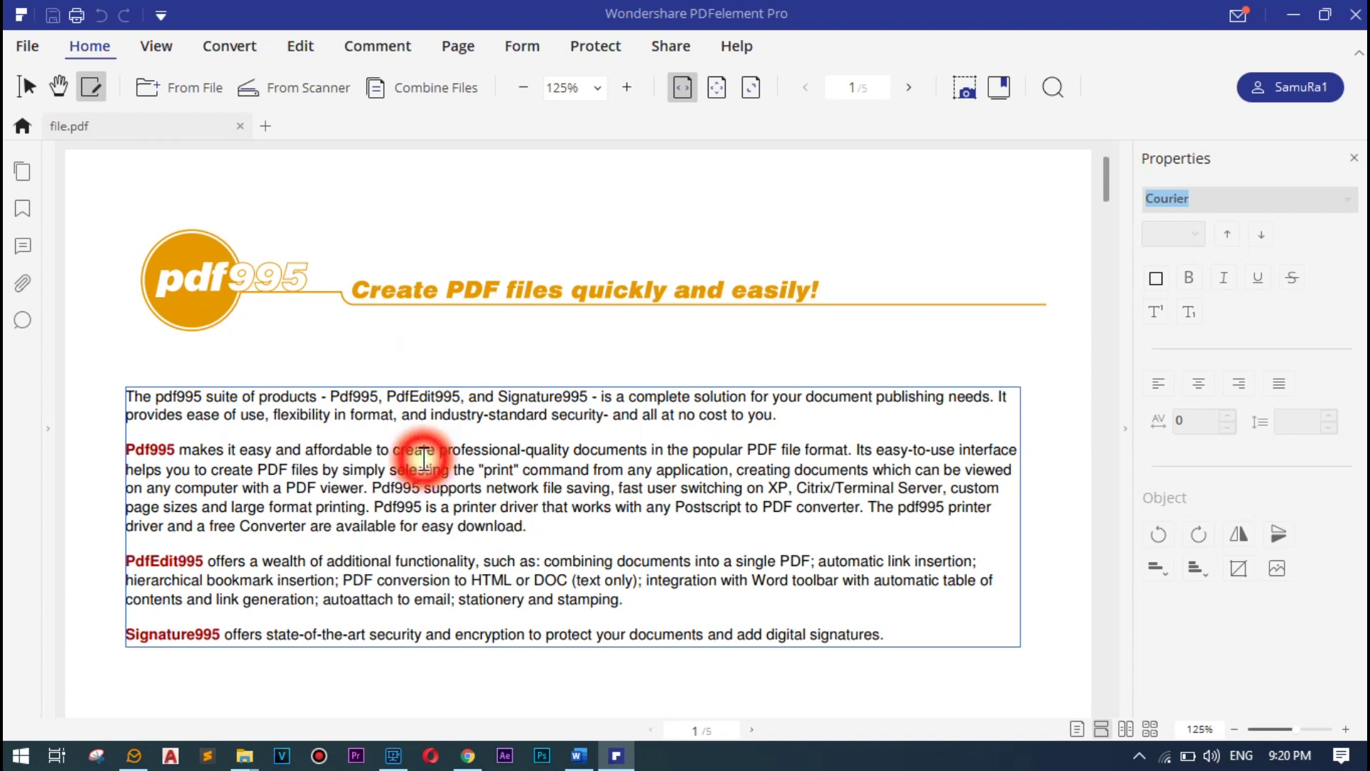
double_click(431, 449)
left_click(437, 450)
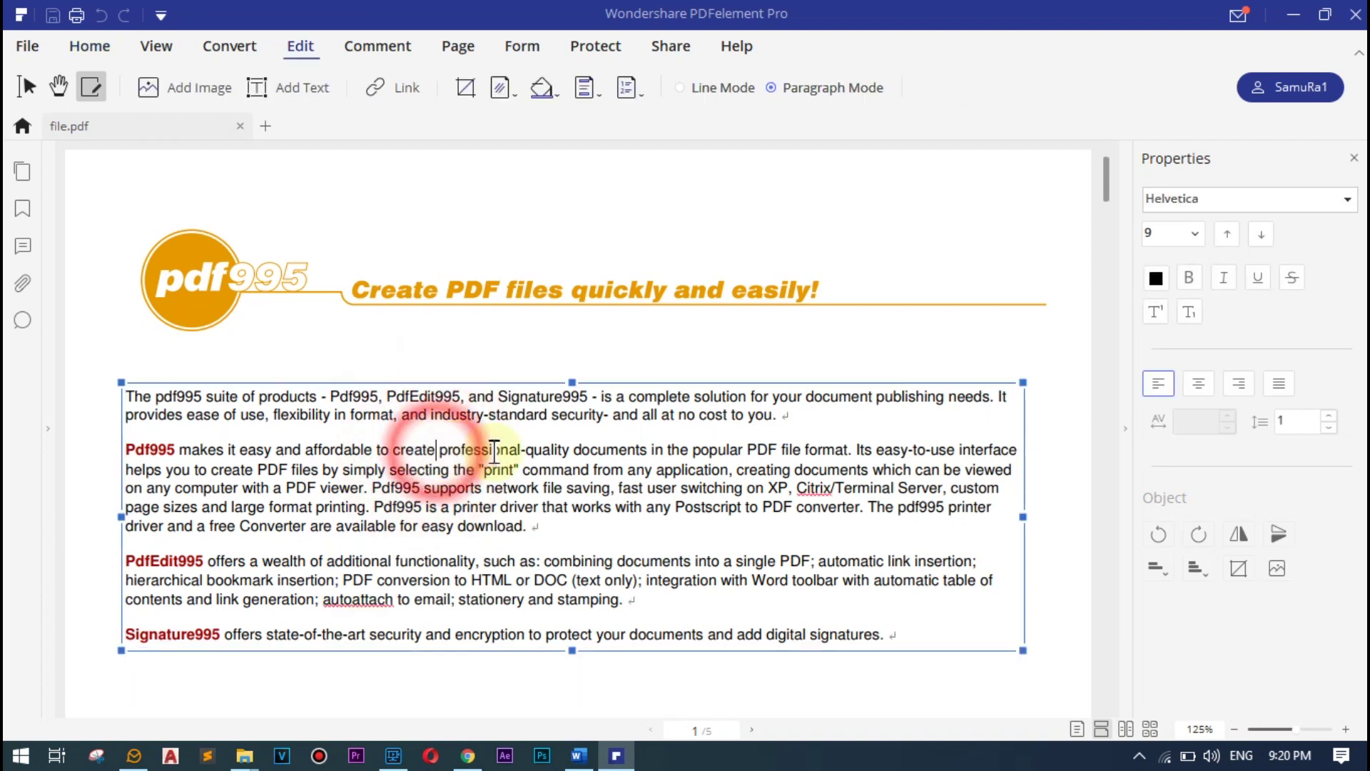
key("BackSpace")
key("BackSpace")
key("BackSpace")
key("BackSpace")
key("BackSpace")
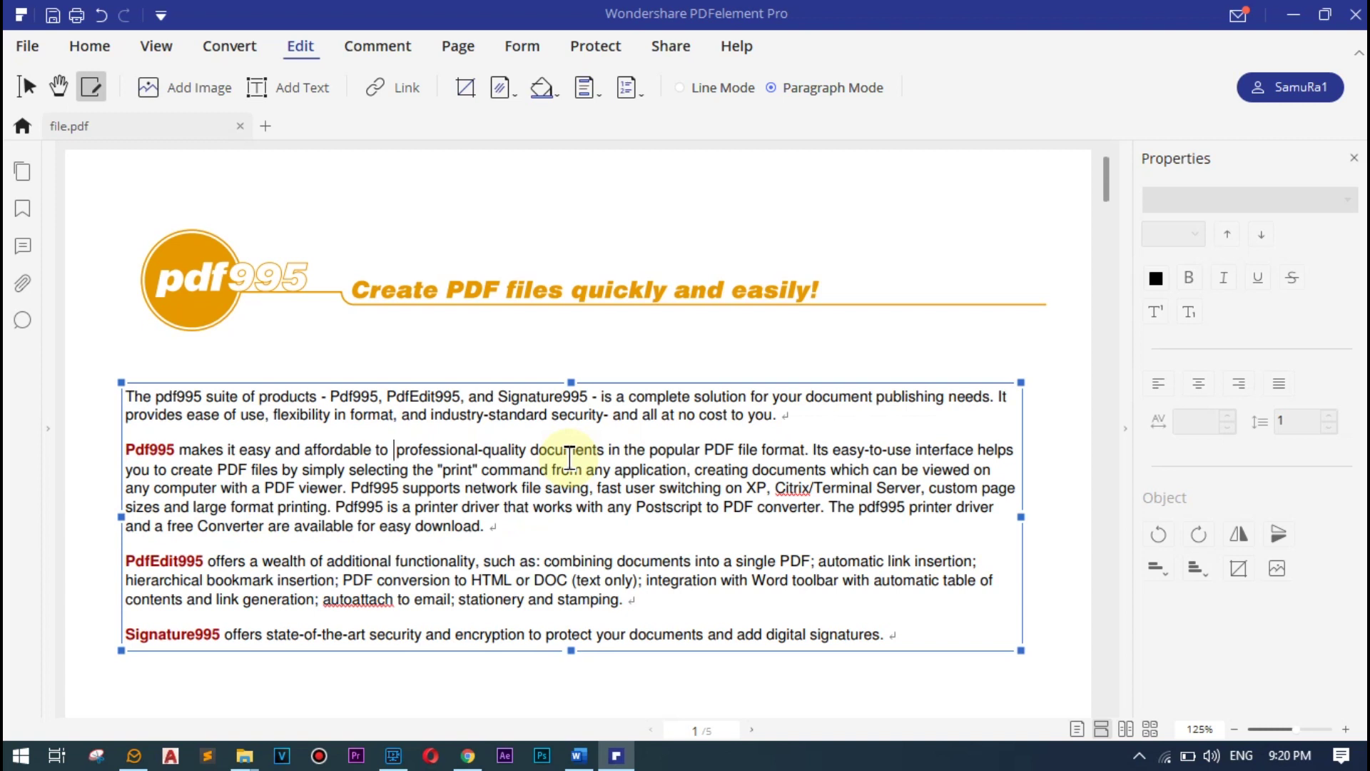
- Insert a new first line reading 'Khayal' above the paragraph
left_click(126, 397)
key("Return")
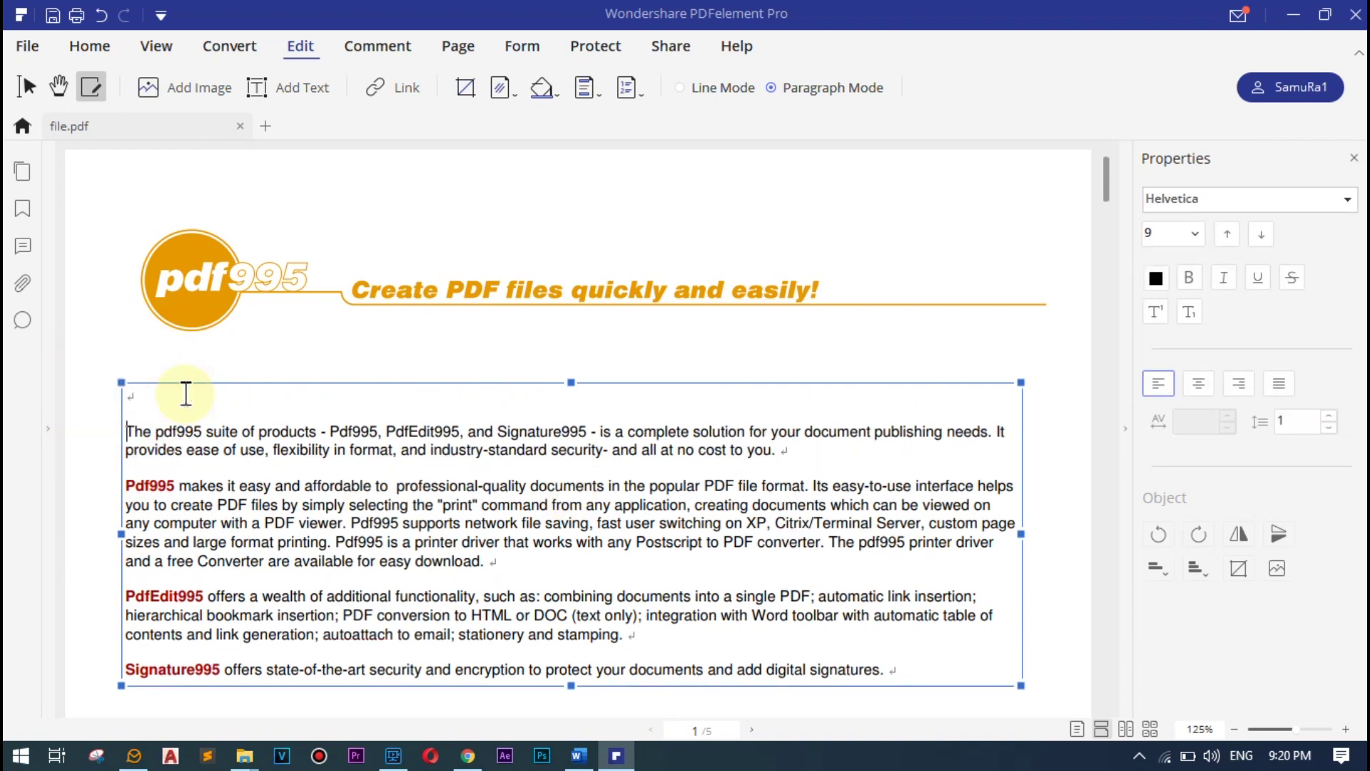
left_click(254, 396)
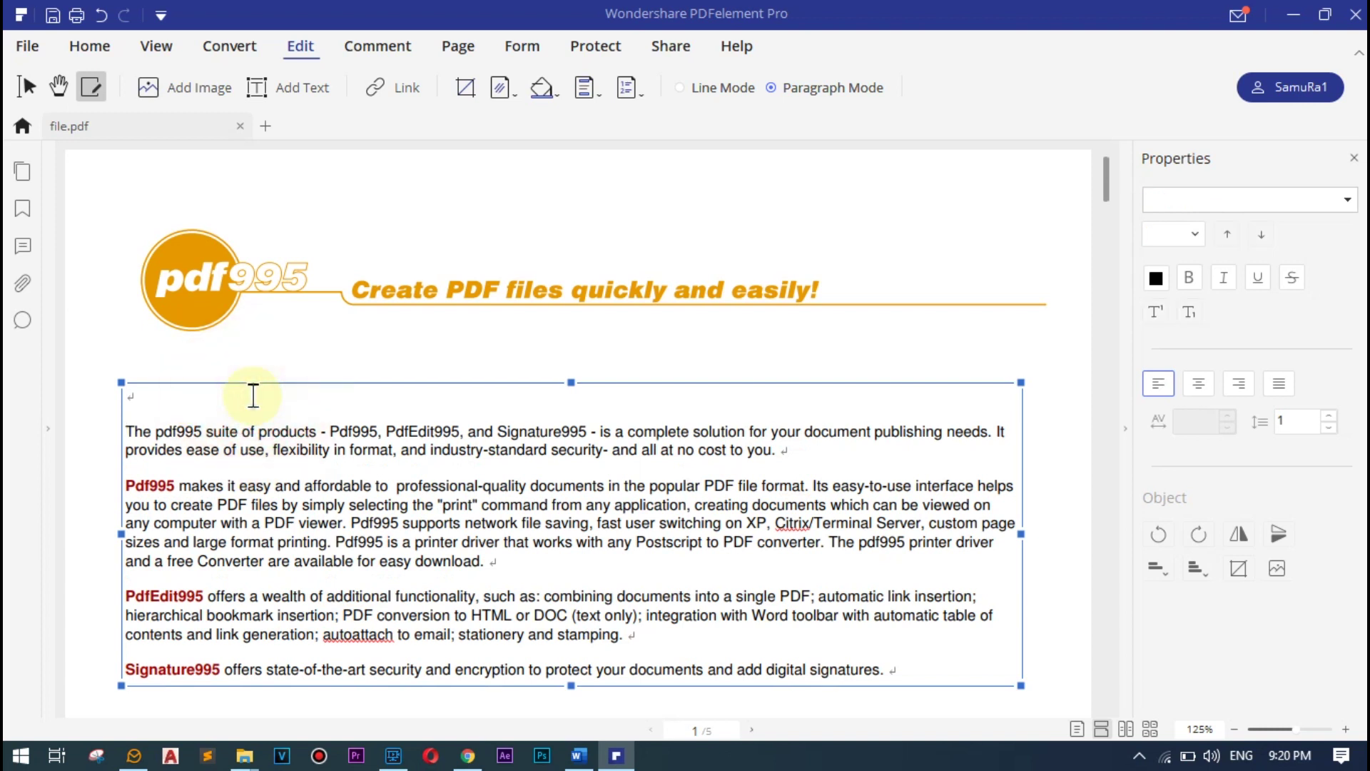
type("Khayal")
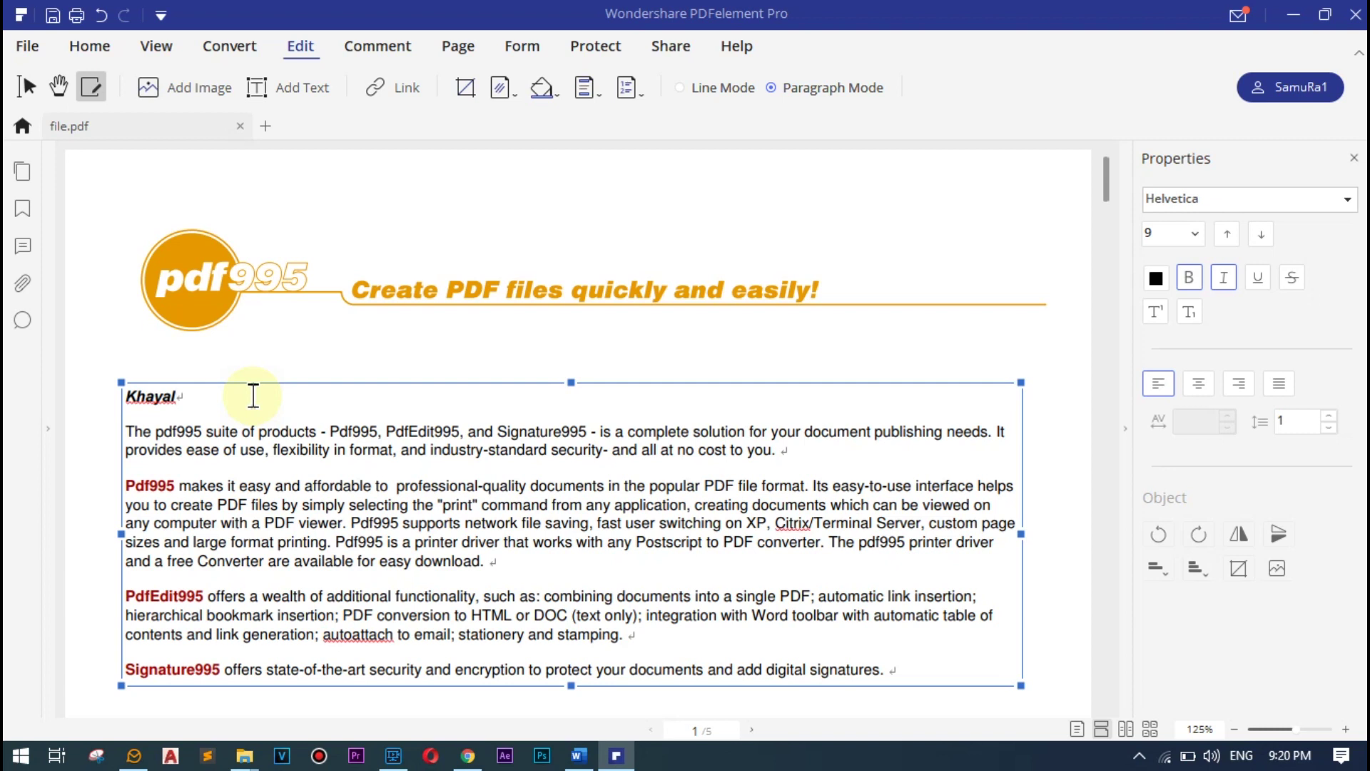
left_click(216, 398)
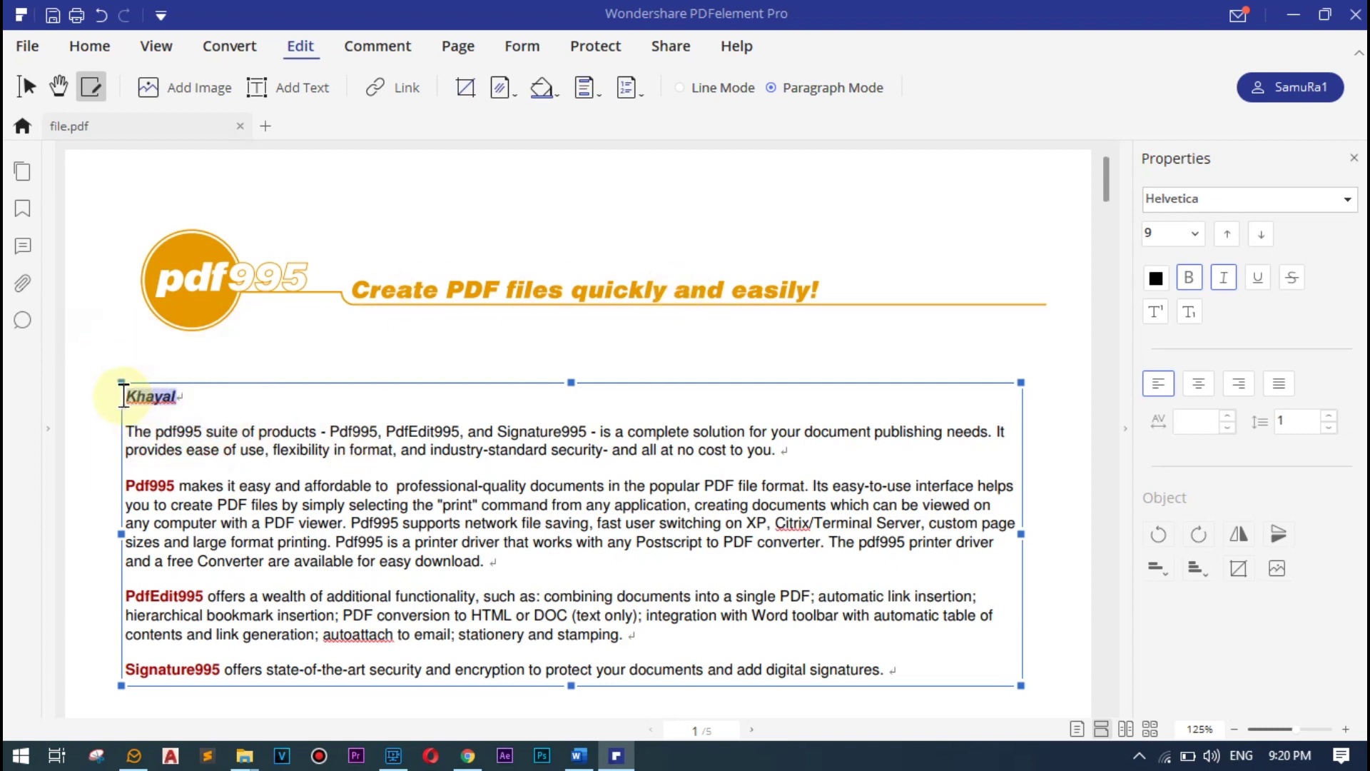
- Make 'Khayal' bold in Helvetica and finish editing the text block
left_click_drag(122, 397, 168, 396)
left_click(282, 364)
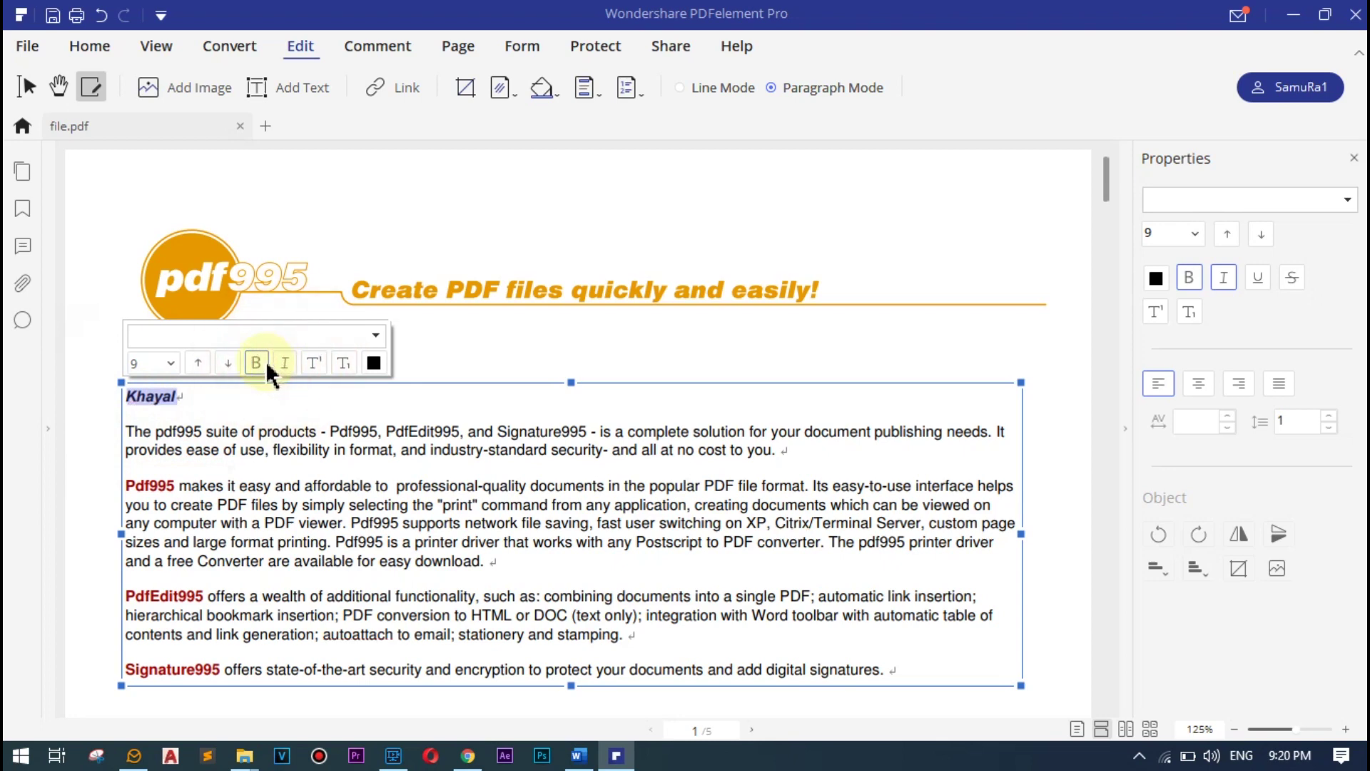
left_click(377, 339)
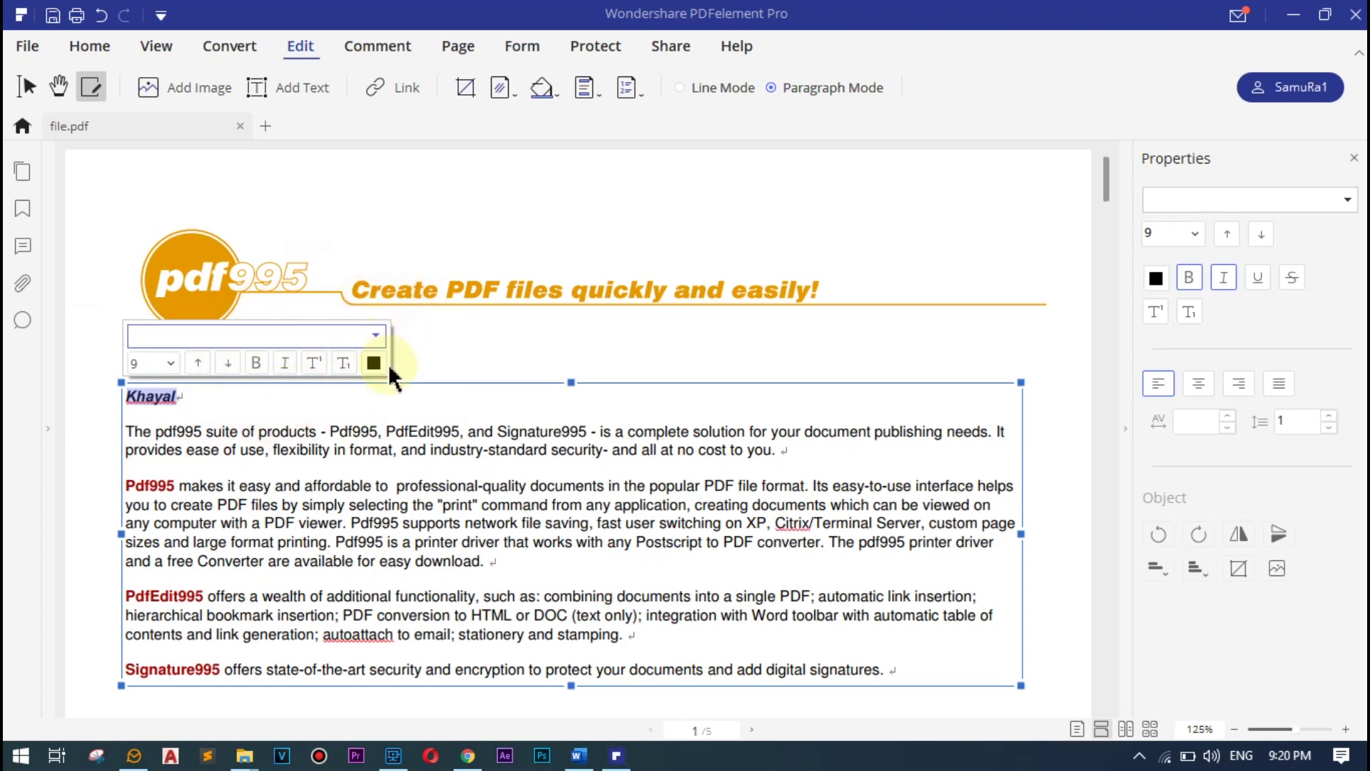
left_click(166, 364)
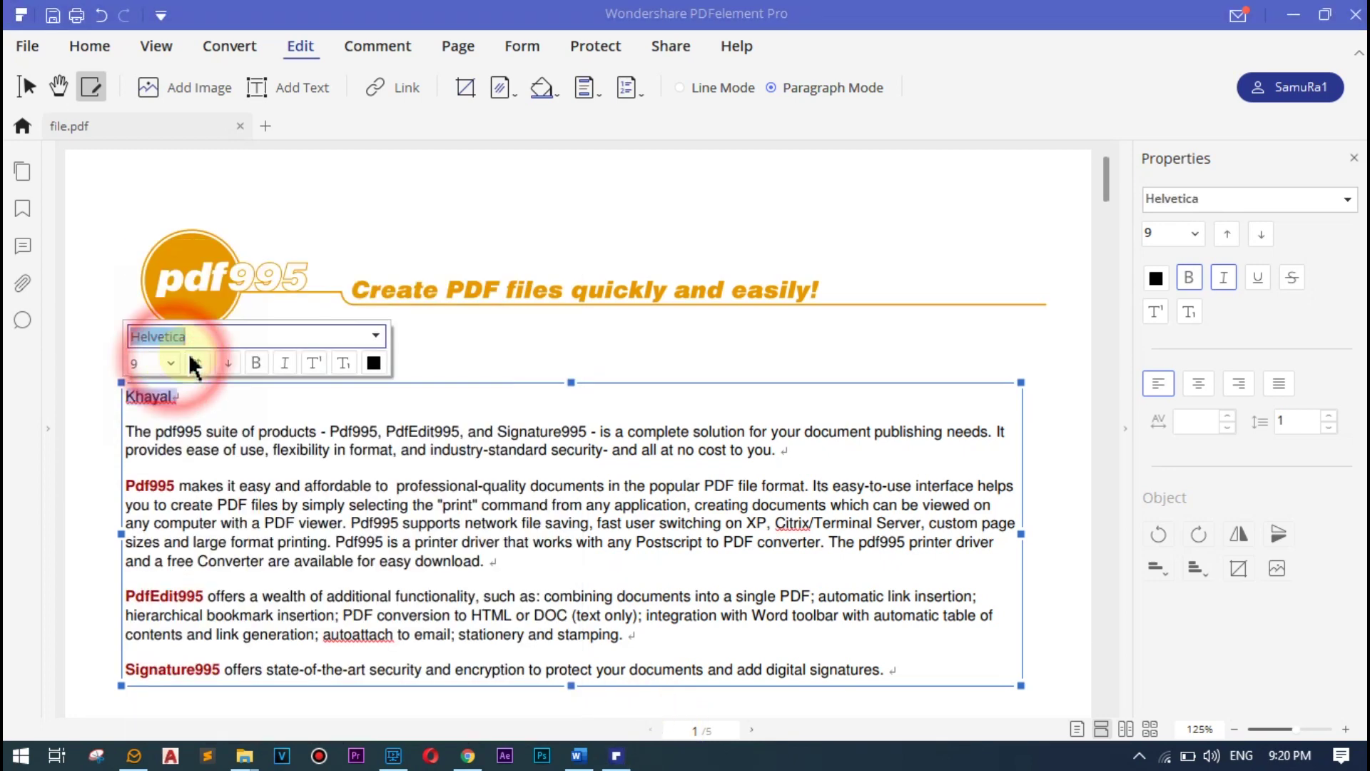
left_click(177, 398)
left_click(374, 354)
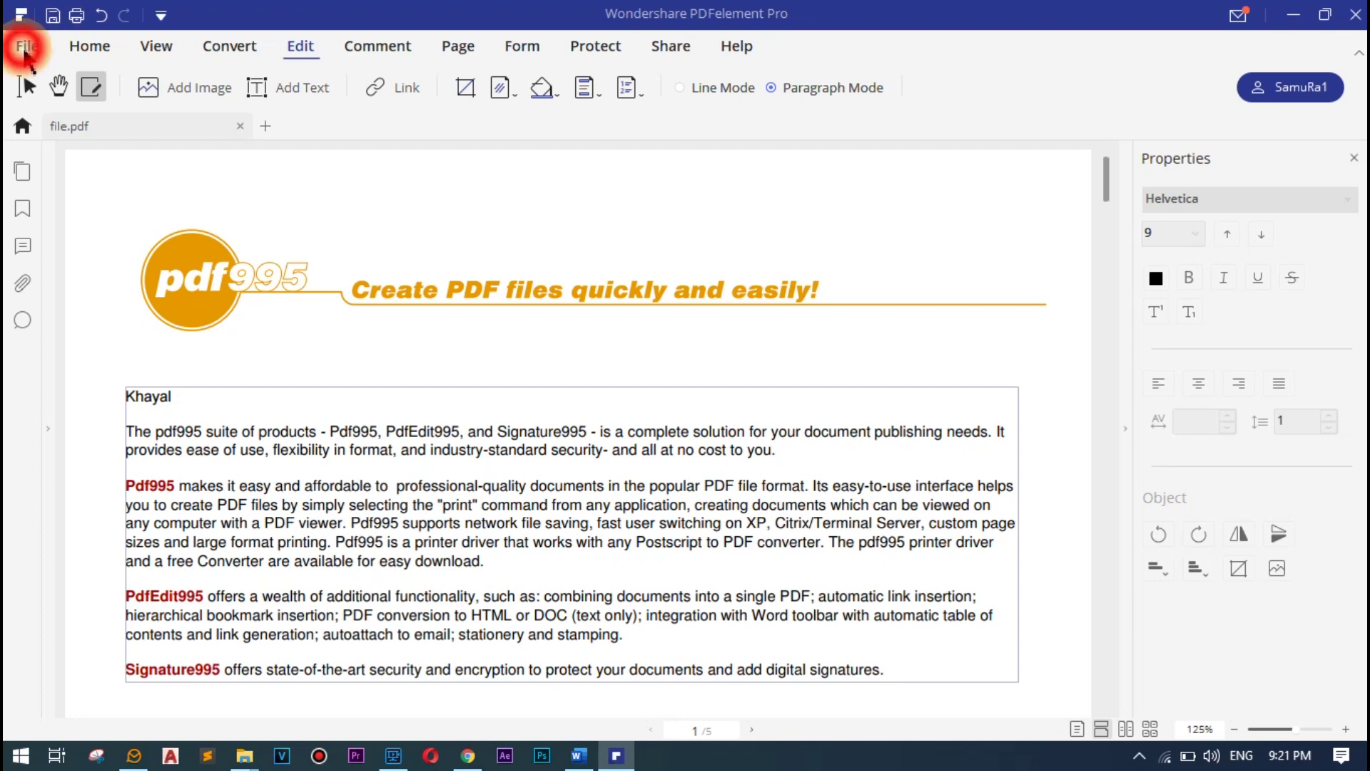
- Save file.pdf and close PDFelement
left_click(27, 46)
left_click(59, 213)
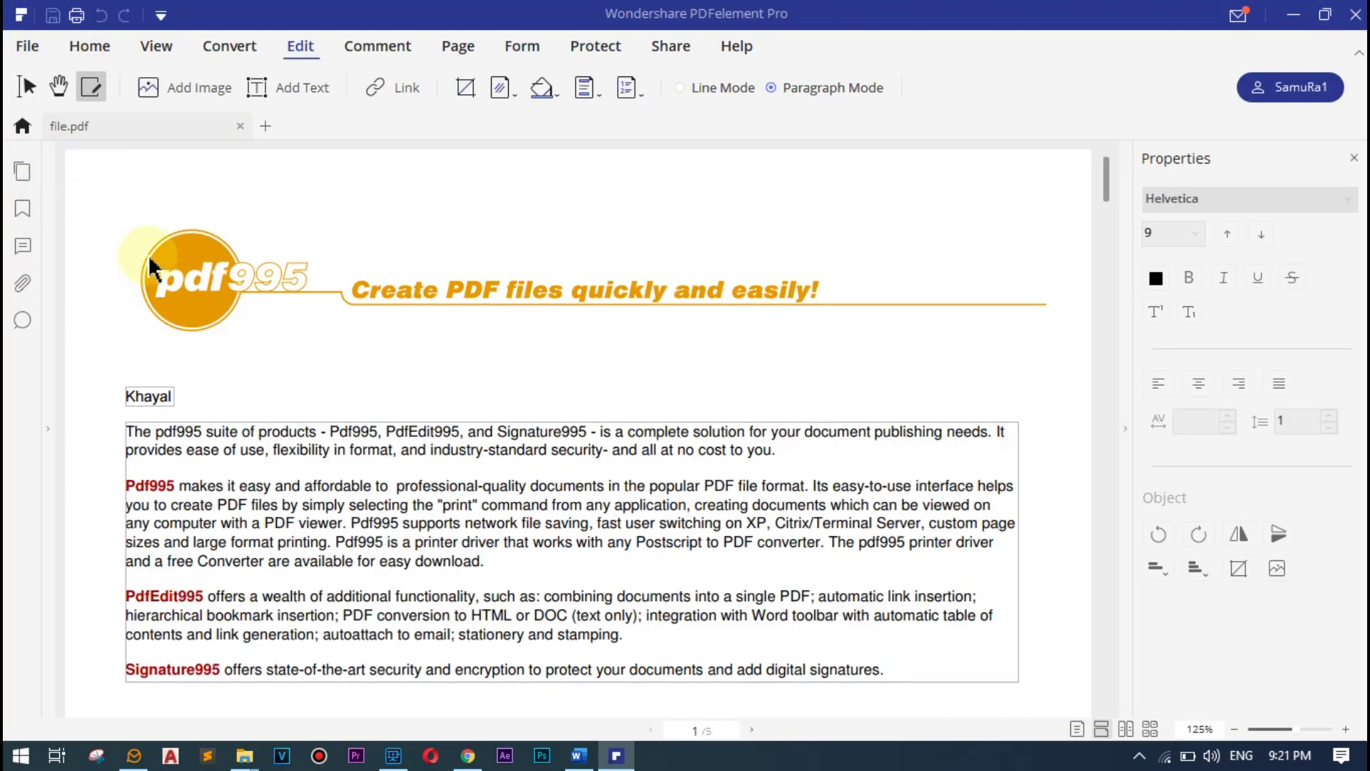
left_click(1357, 14)
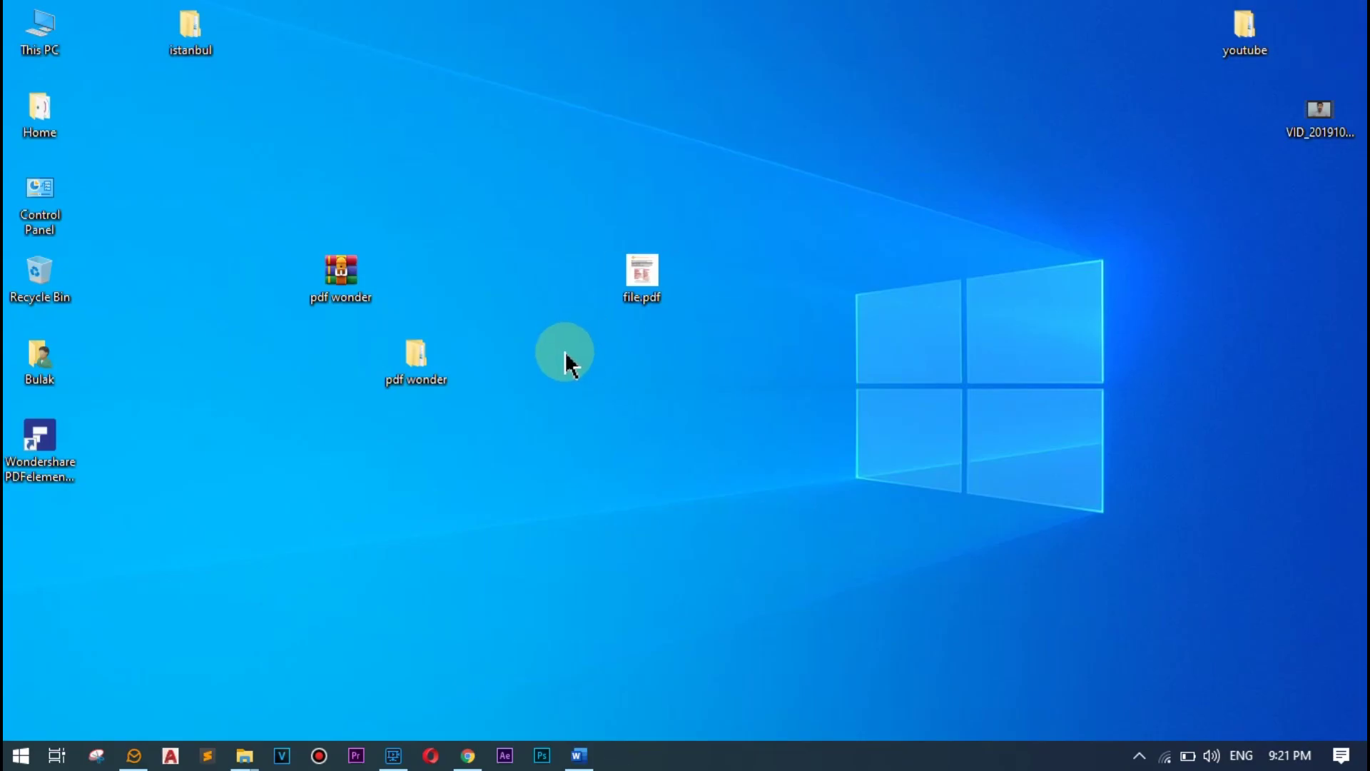
- Open file.pdf in Chrome, check the Khayal line in the new tab, then minimize Chrome
left_click(651, 291)
double_click(651, 292)
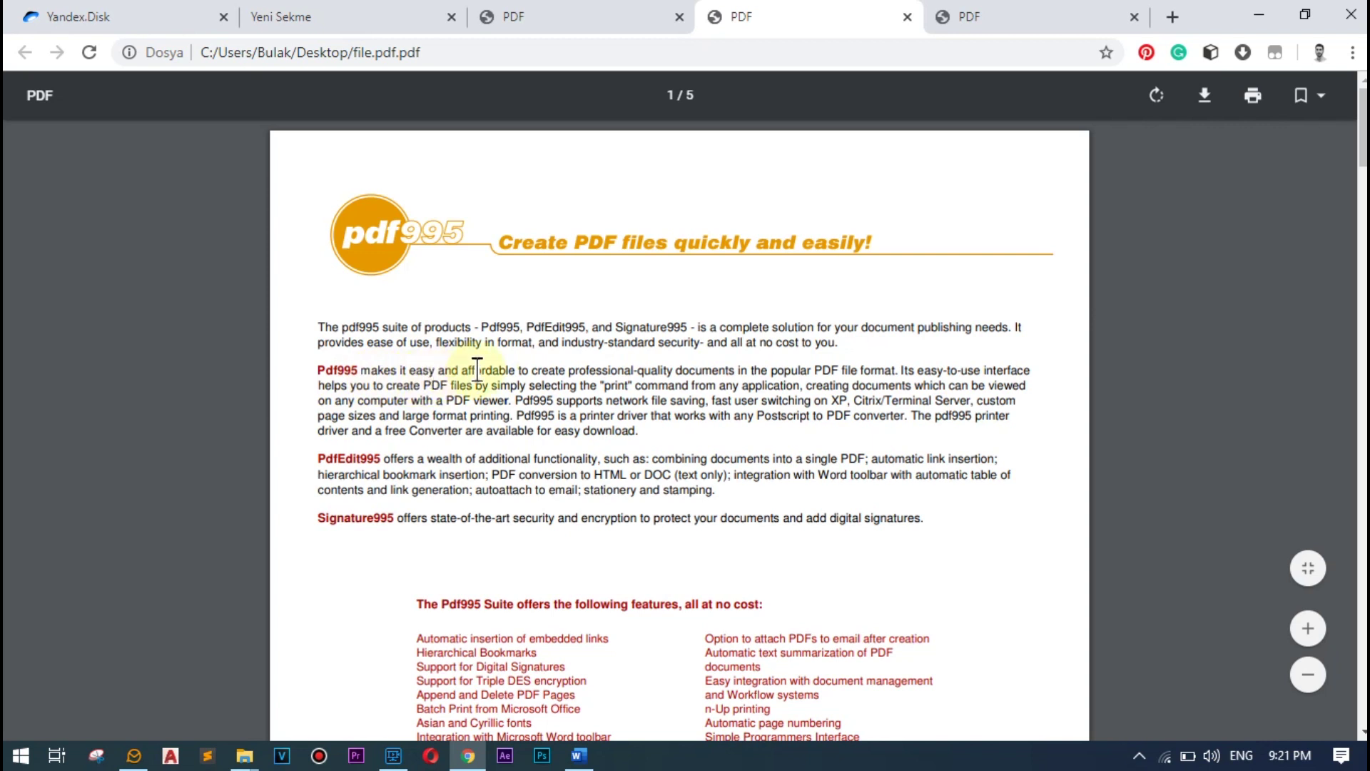
left_click(982, 17)
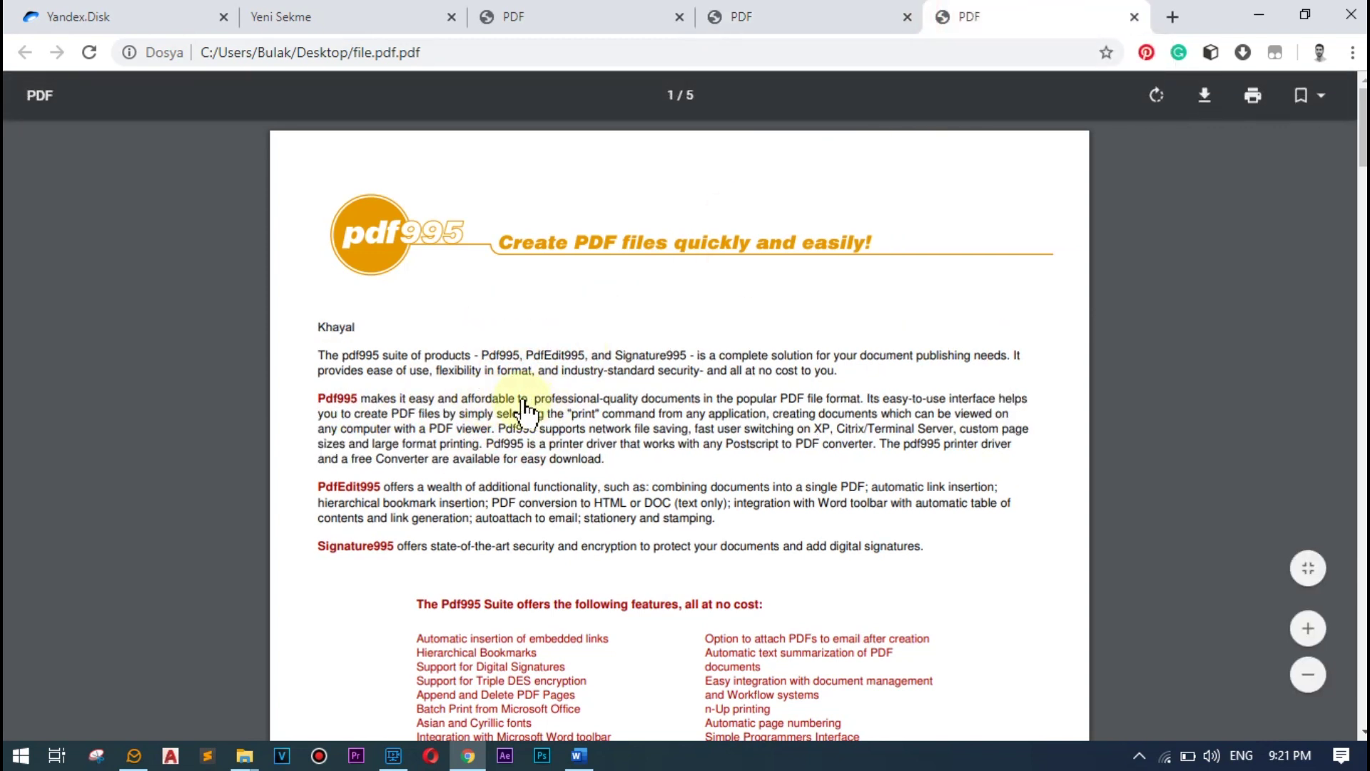
double_click(348, 328)
left_click(418, 340)
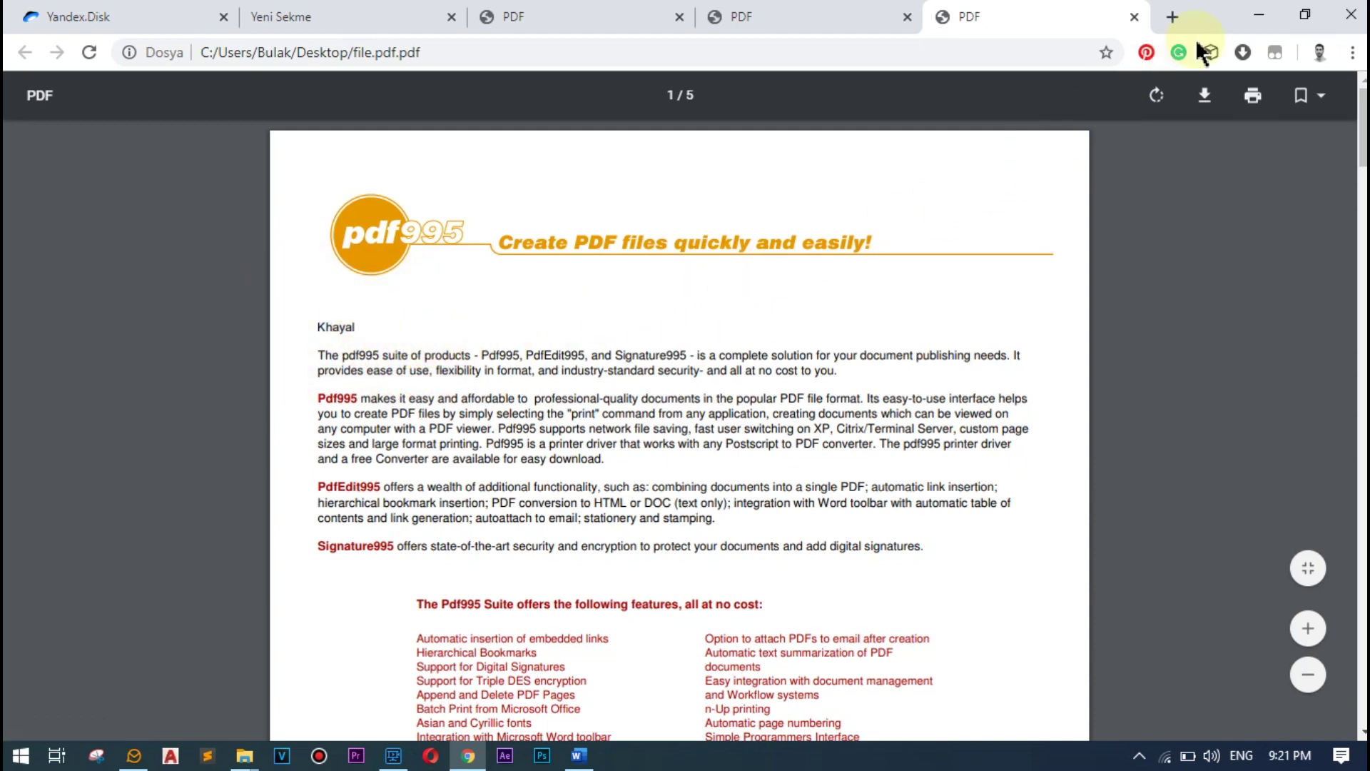
left_click(1262, 15)
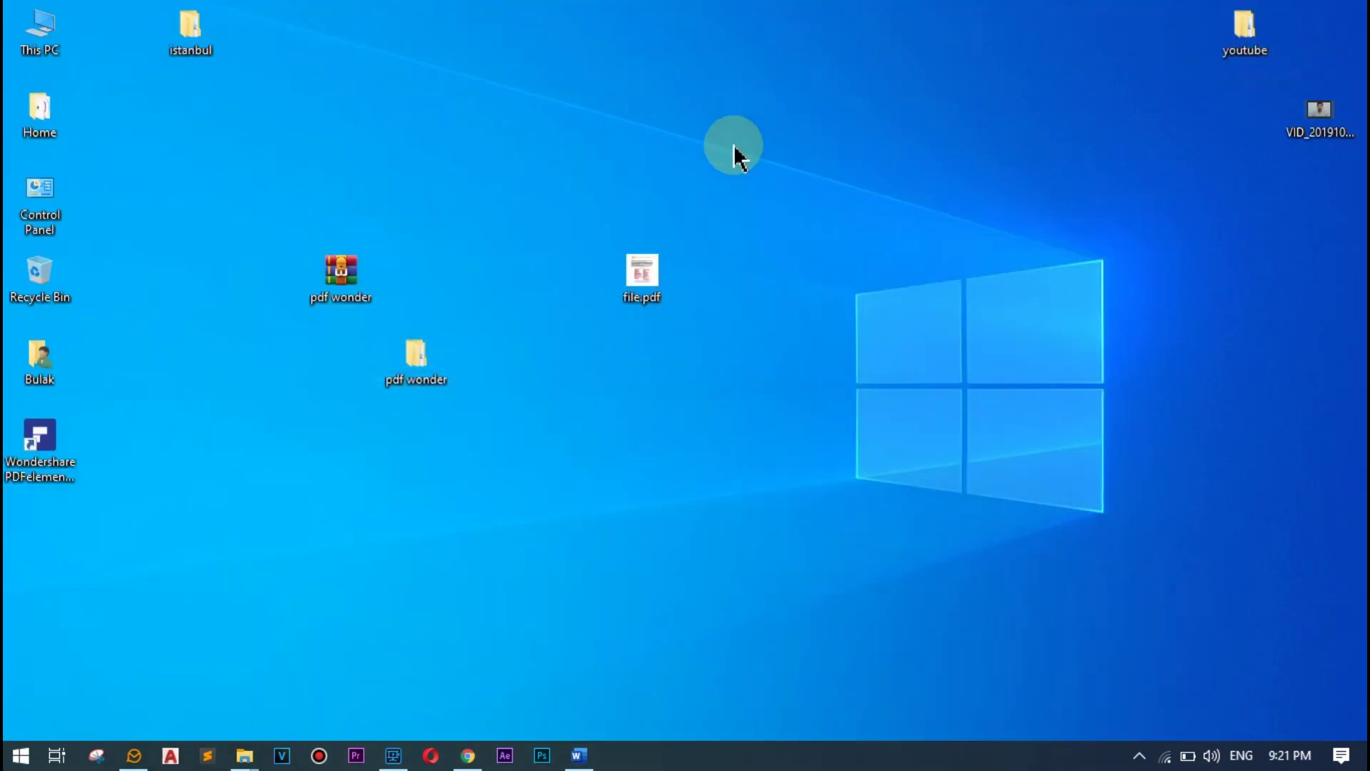
right_click(734, 145)
left_click(835, 185)
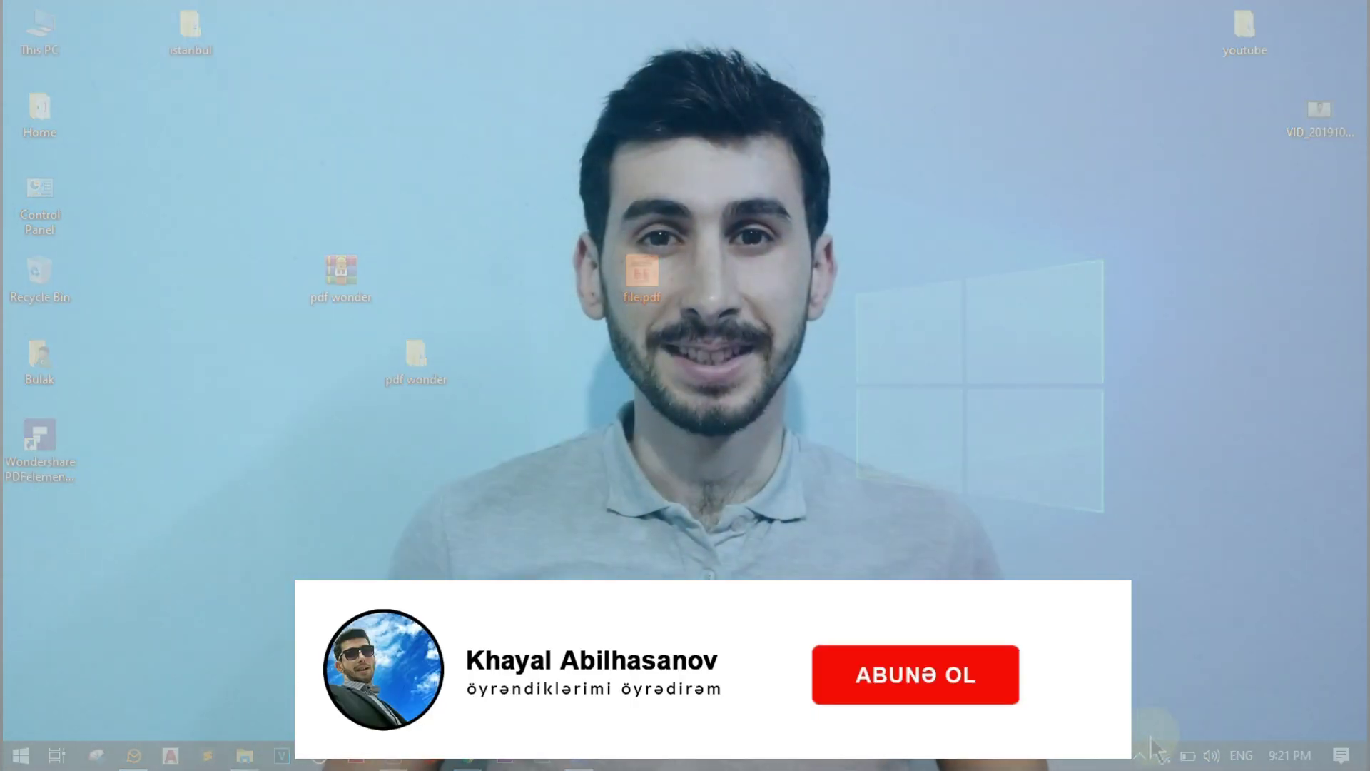